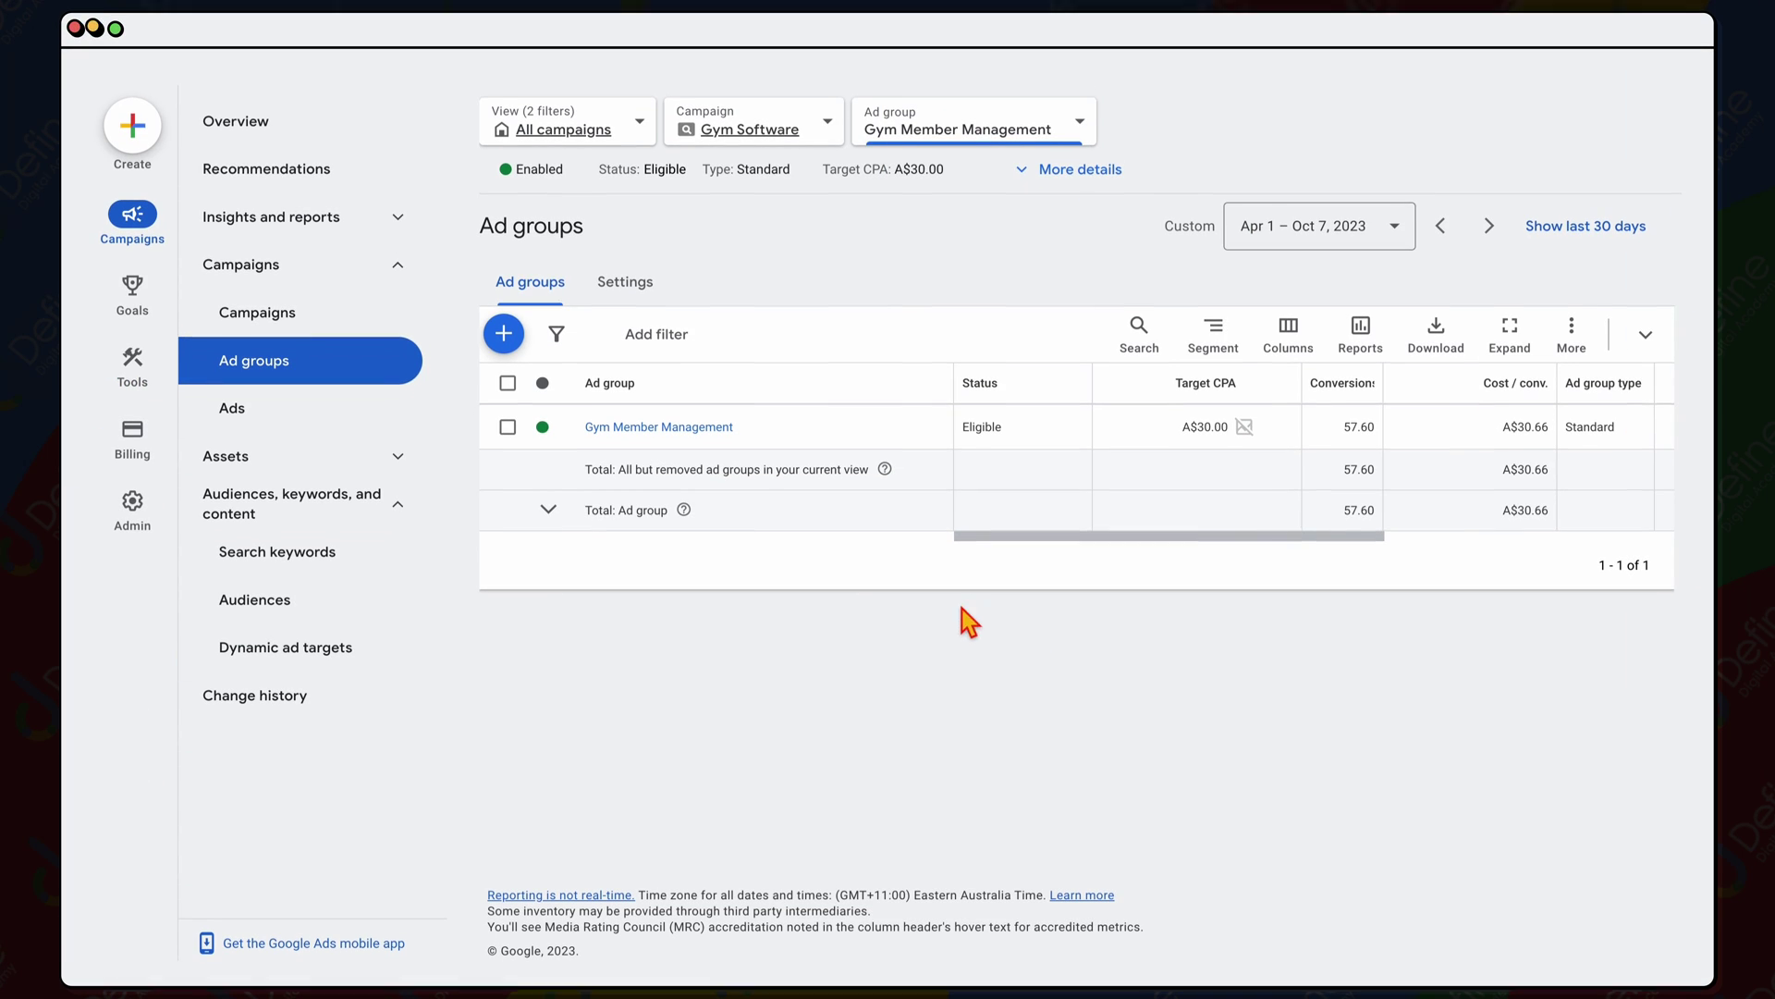
Open the Gym Member Management ad group (A$30.00 target CPA) to view its search keywords
click(679, 429)
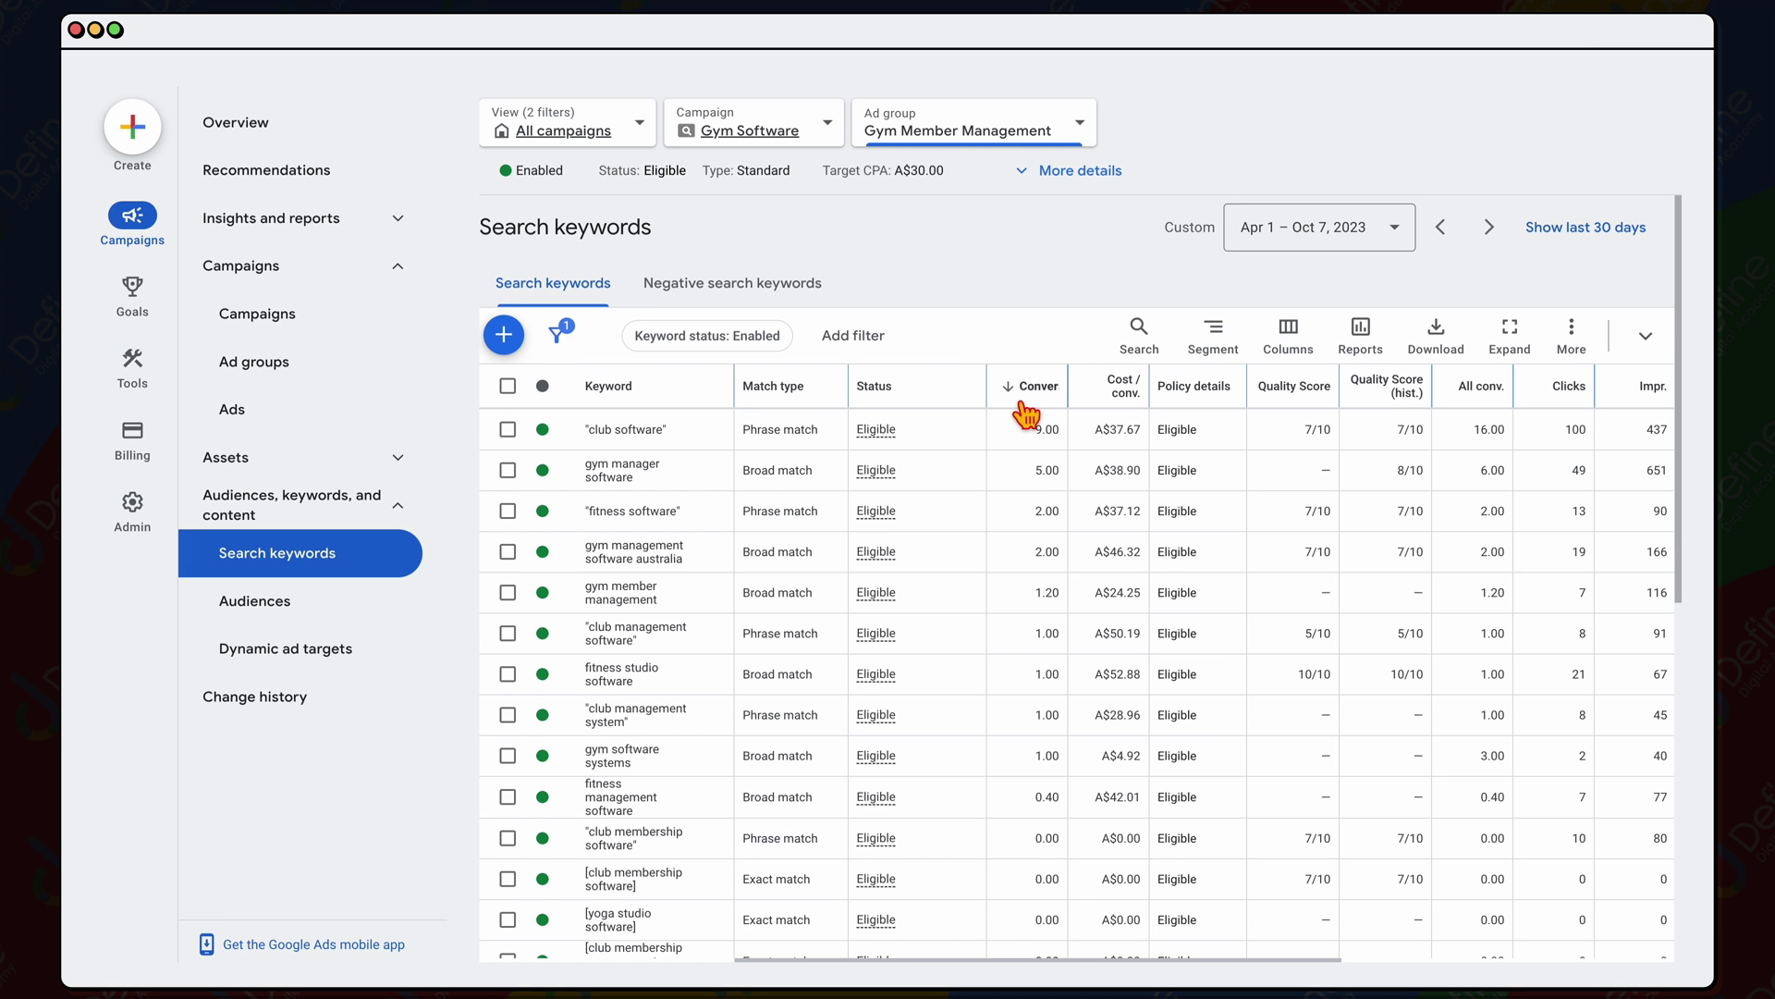
scroll(1045, 490, down, 8)
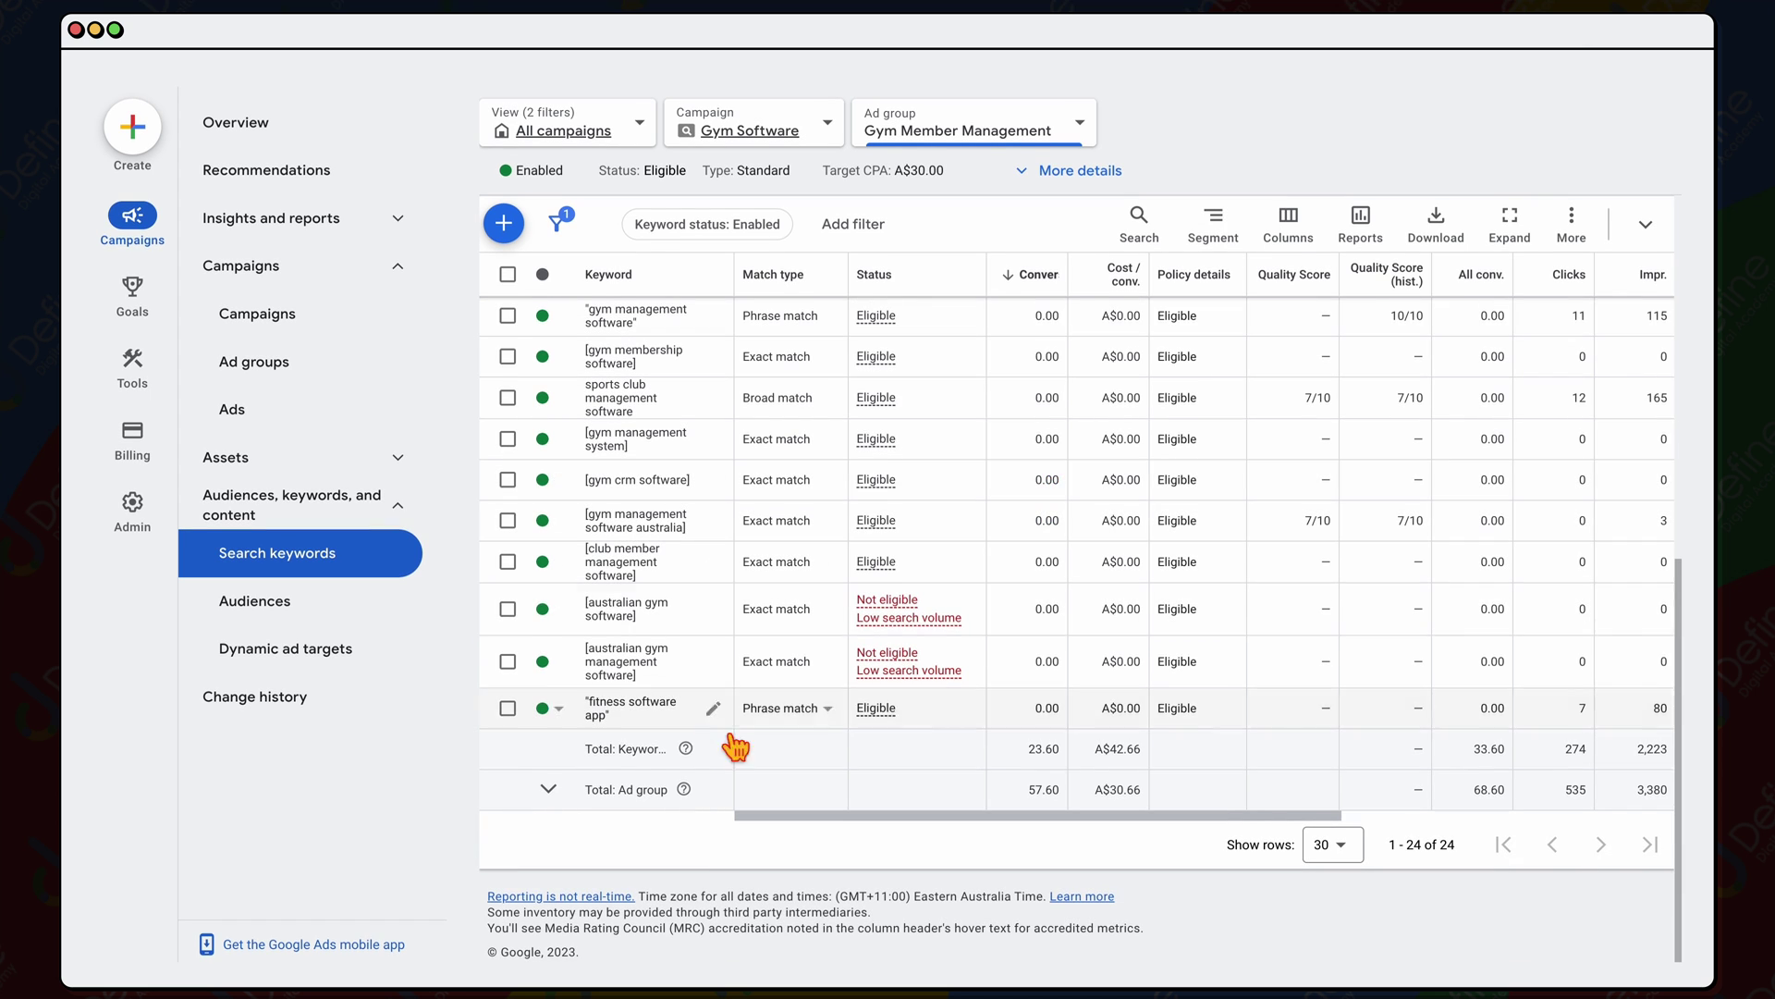
click(508, 275)
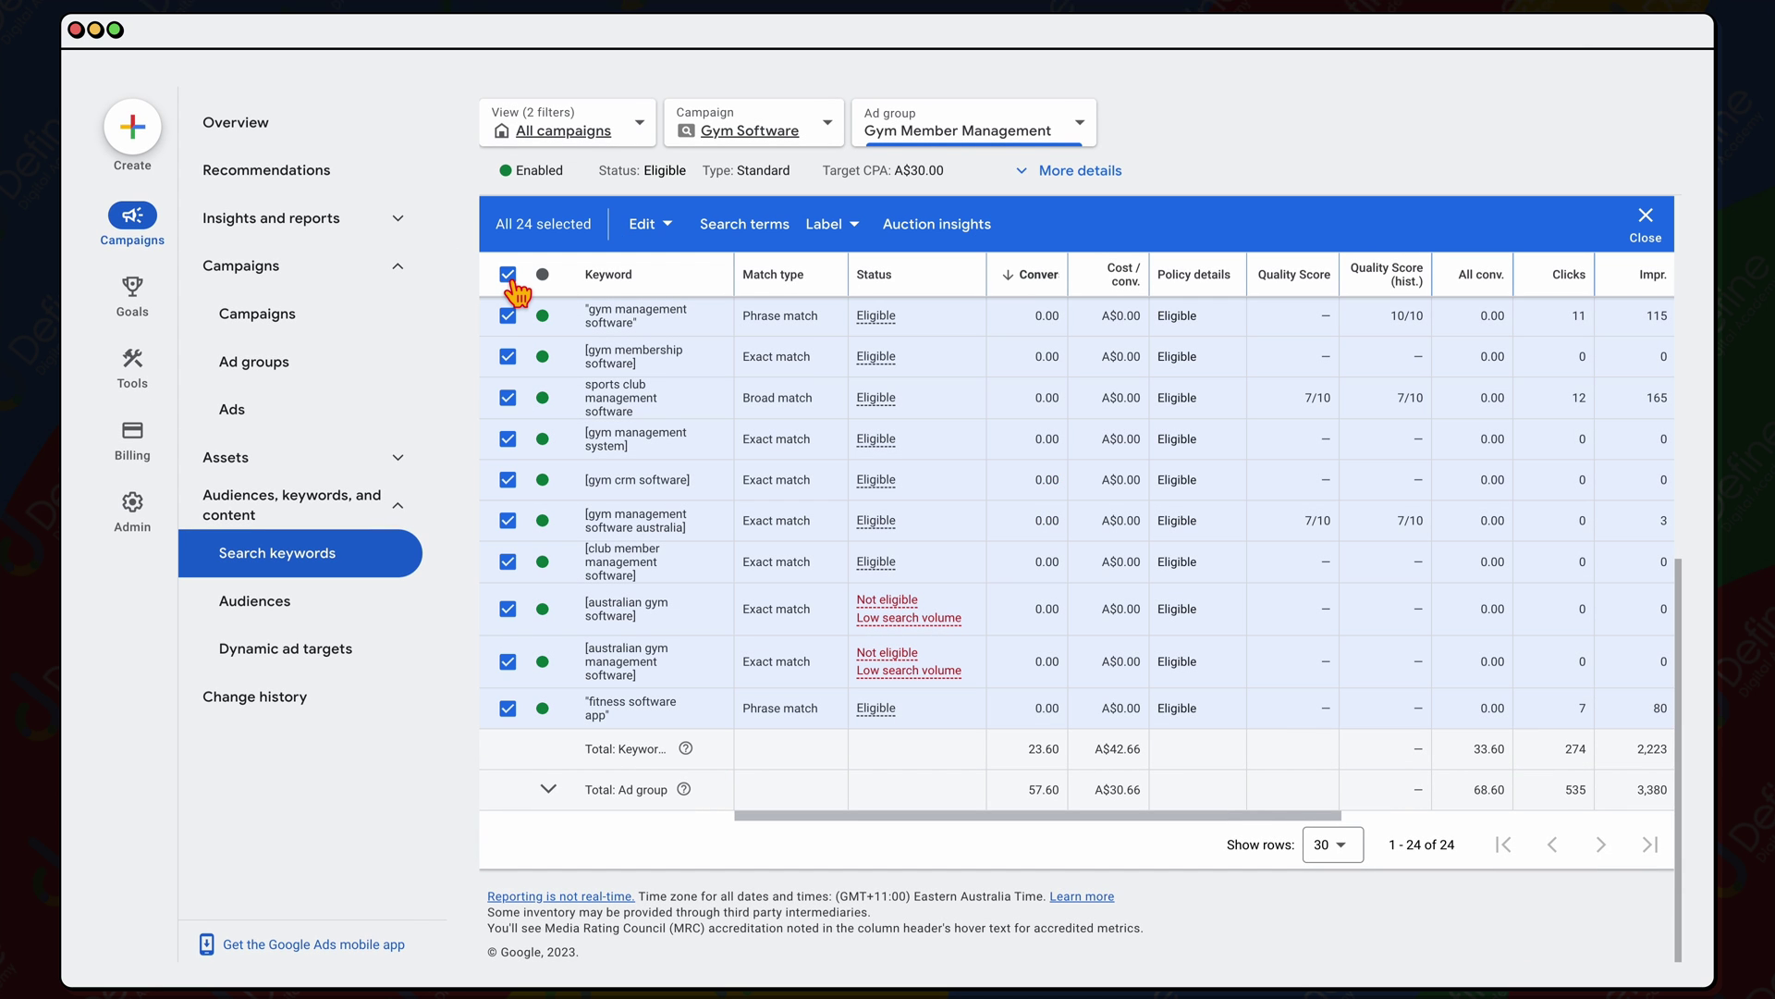
click(508, 274)
scroll(685, 531, up, 8)
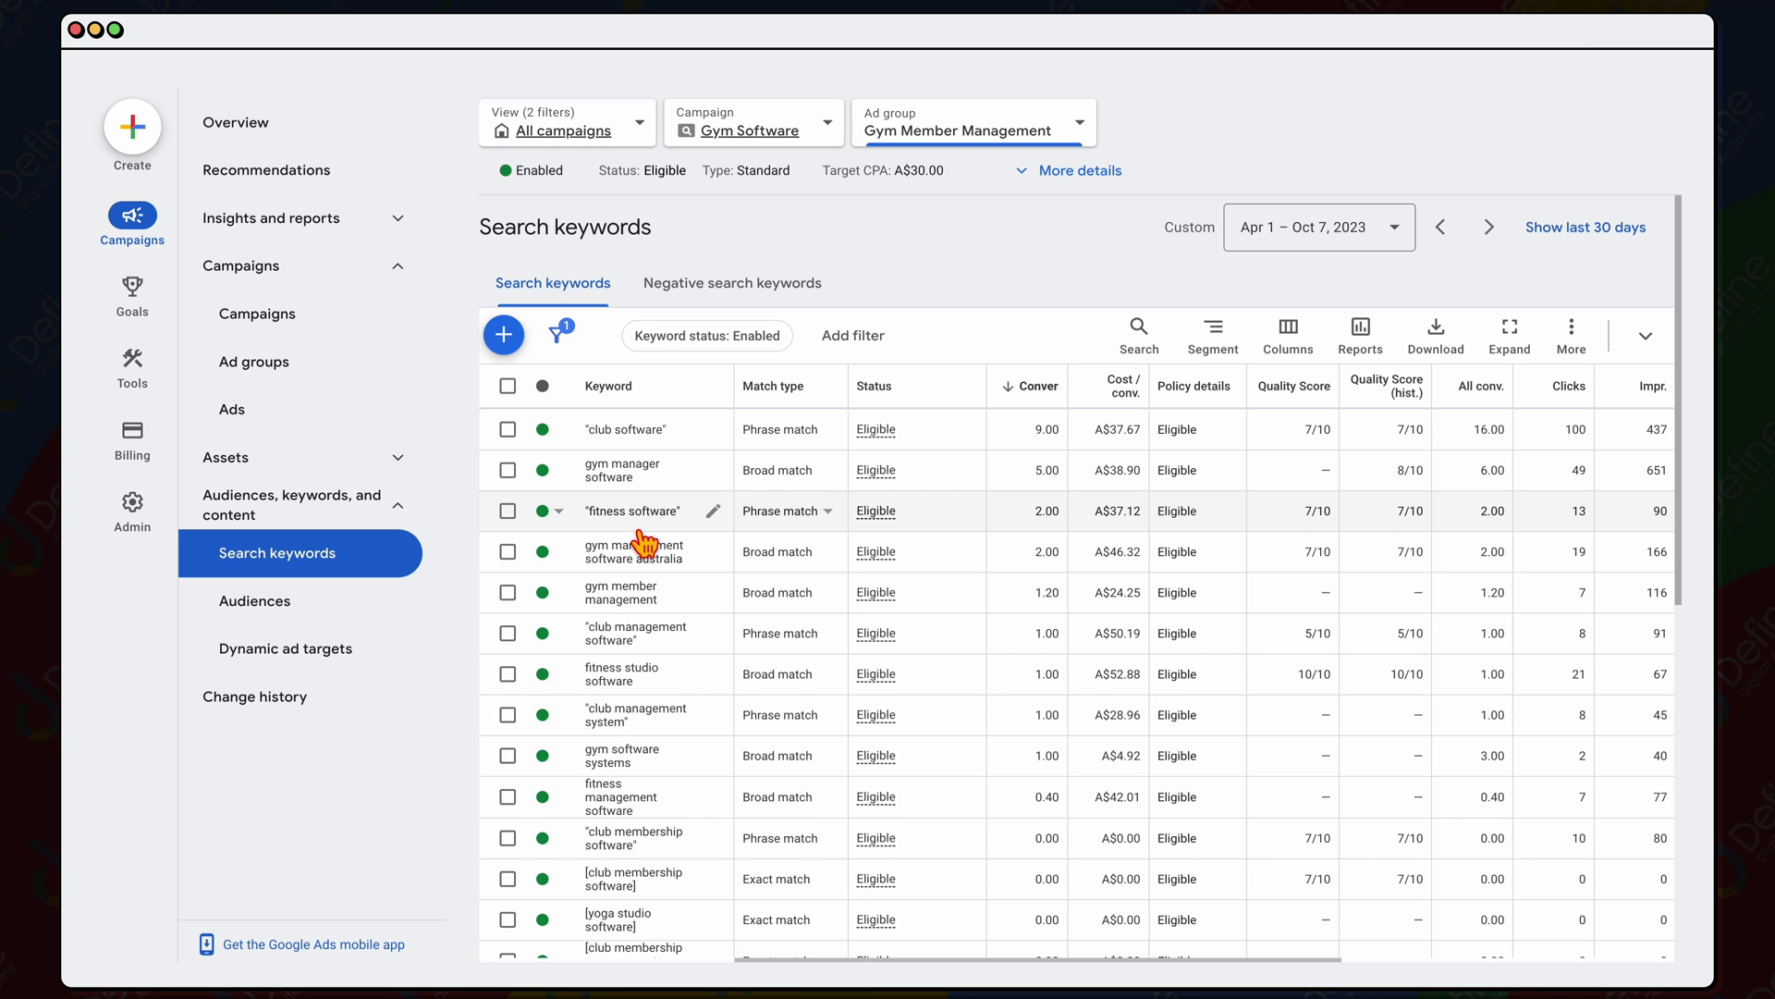
scroll(670, 544, down, 3)
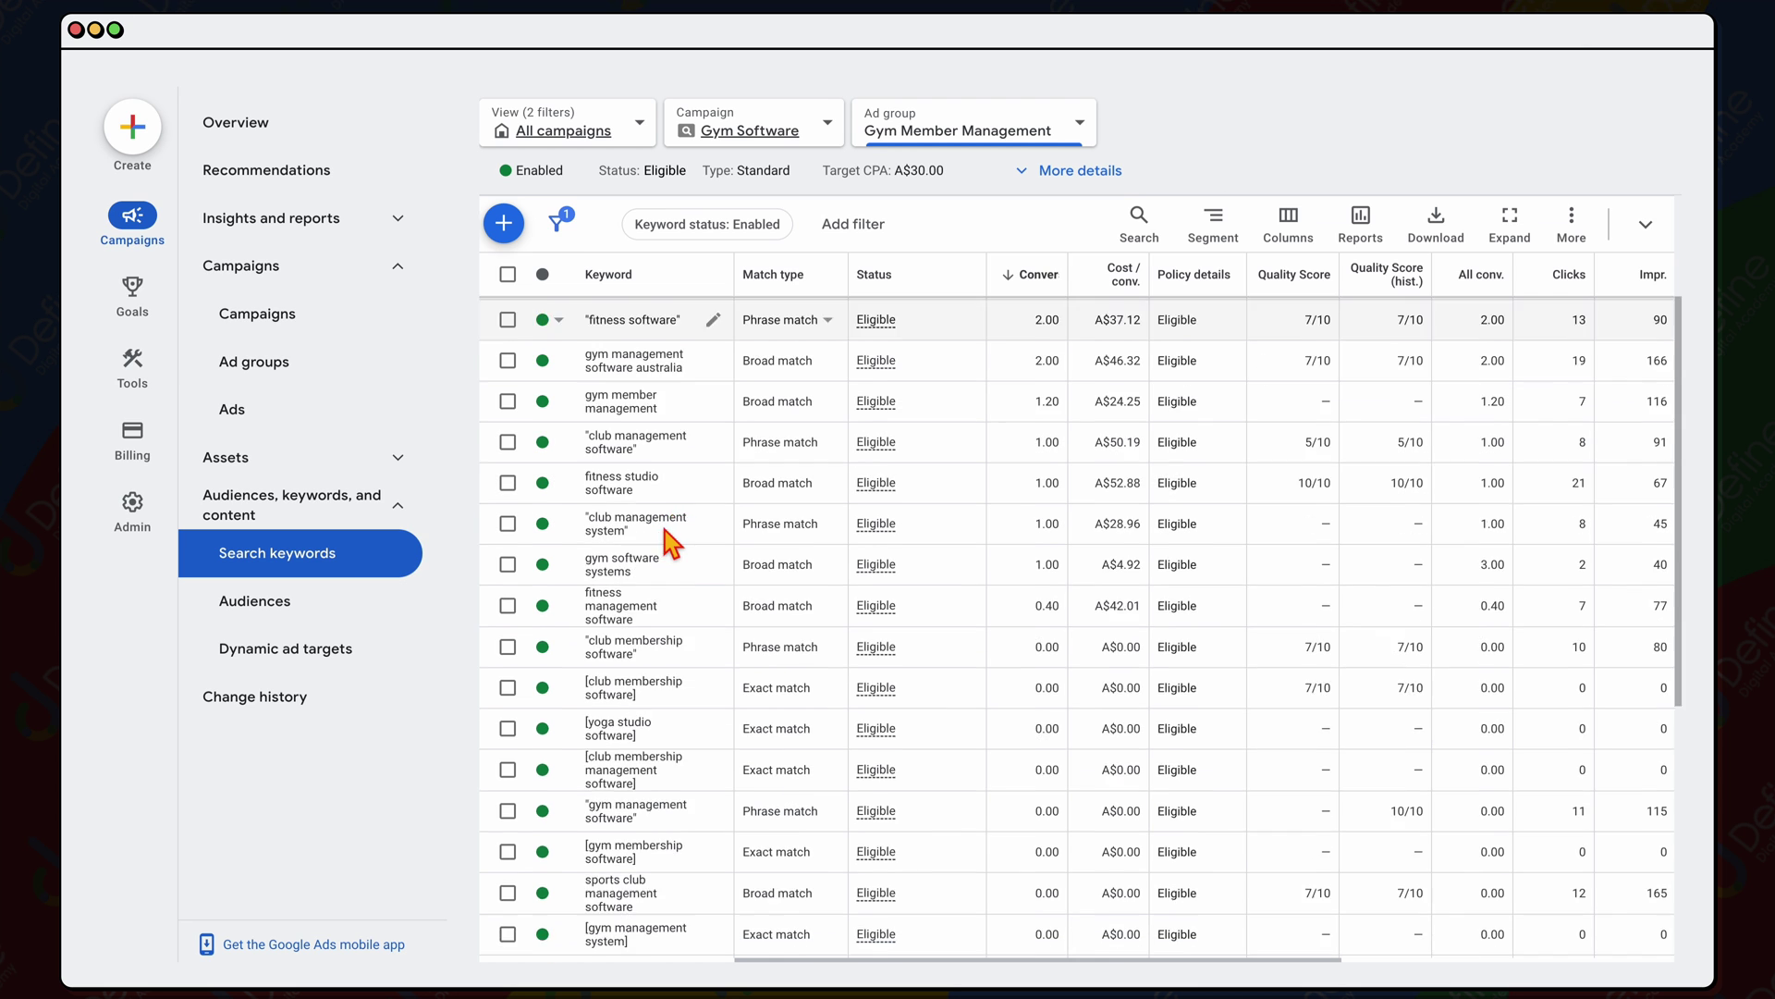
scroll(672, 544, down, 5)
scroll(675, 545, up, 8)
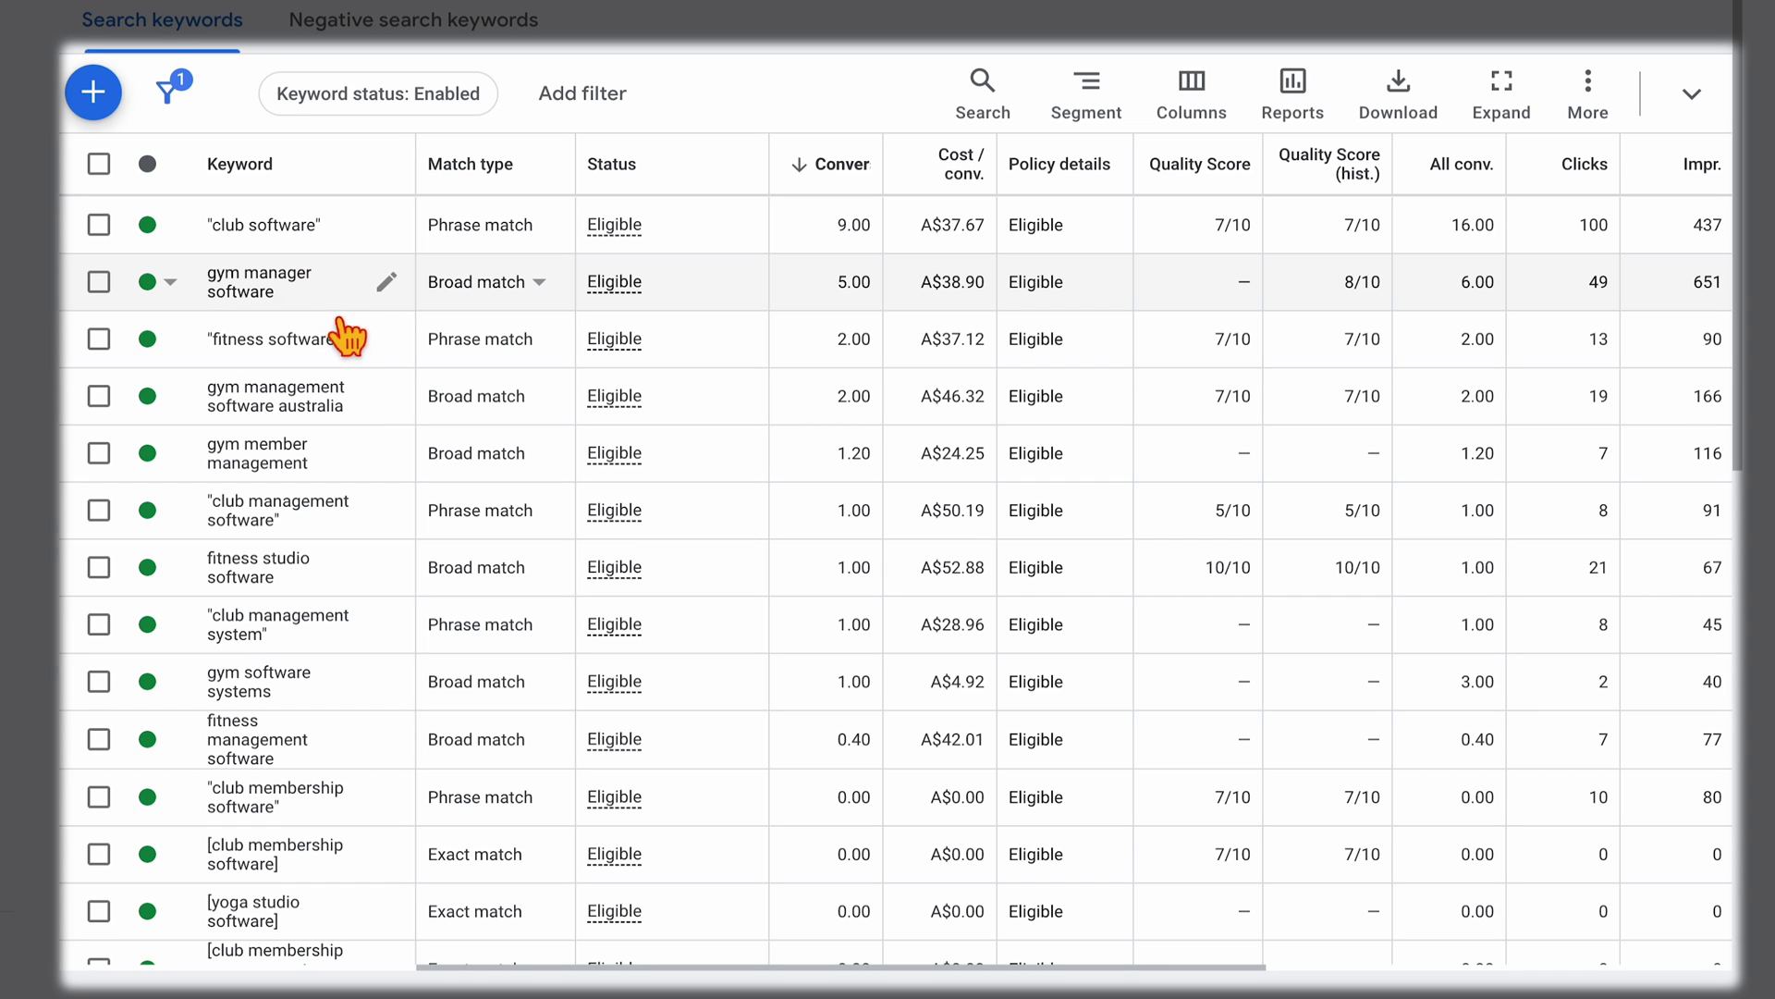
Select the club software, gym manager software and fitness software keywords, then clear the selection
scroll(1217, 315, right, 4)
scroll(1226, 329, right, 1)
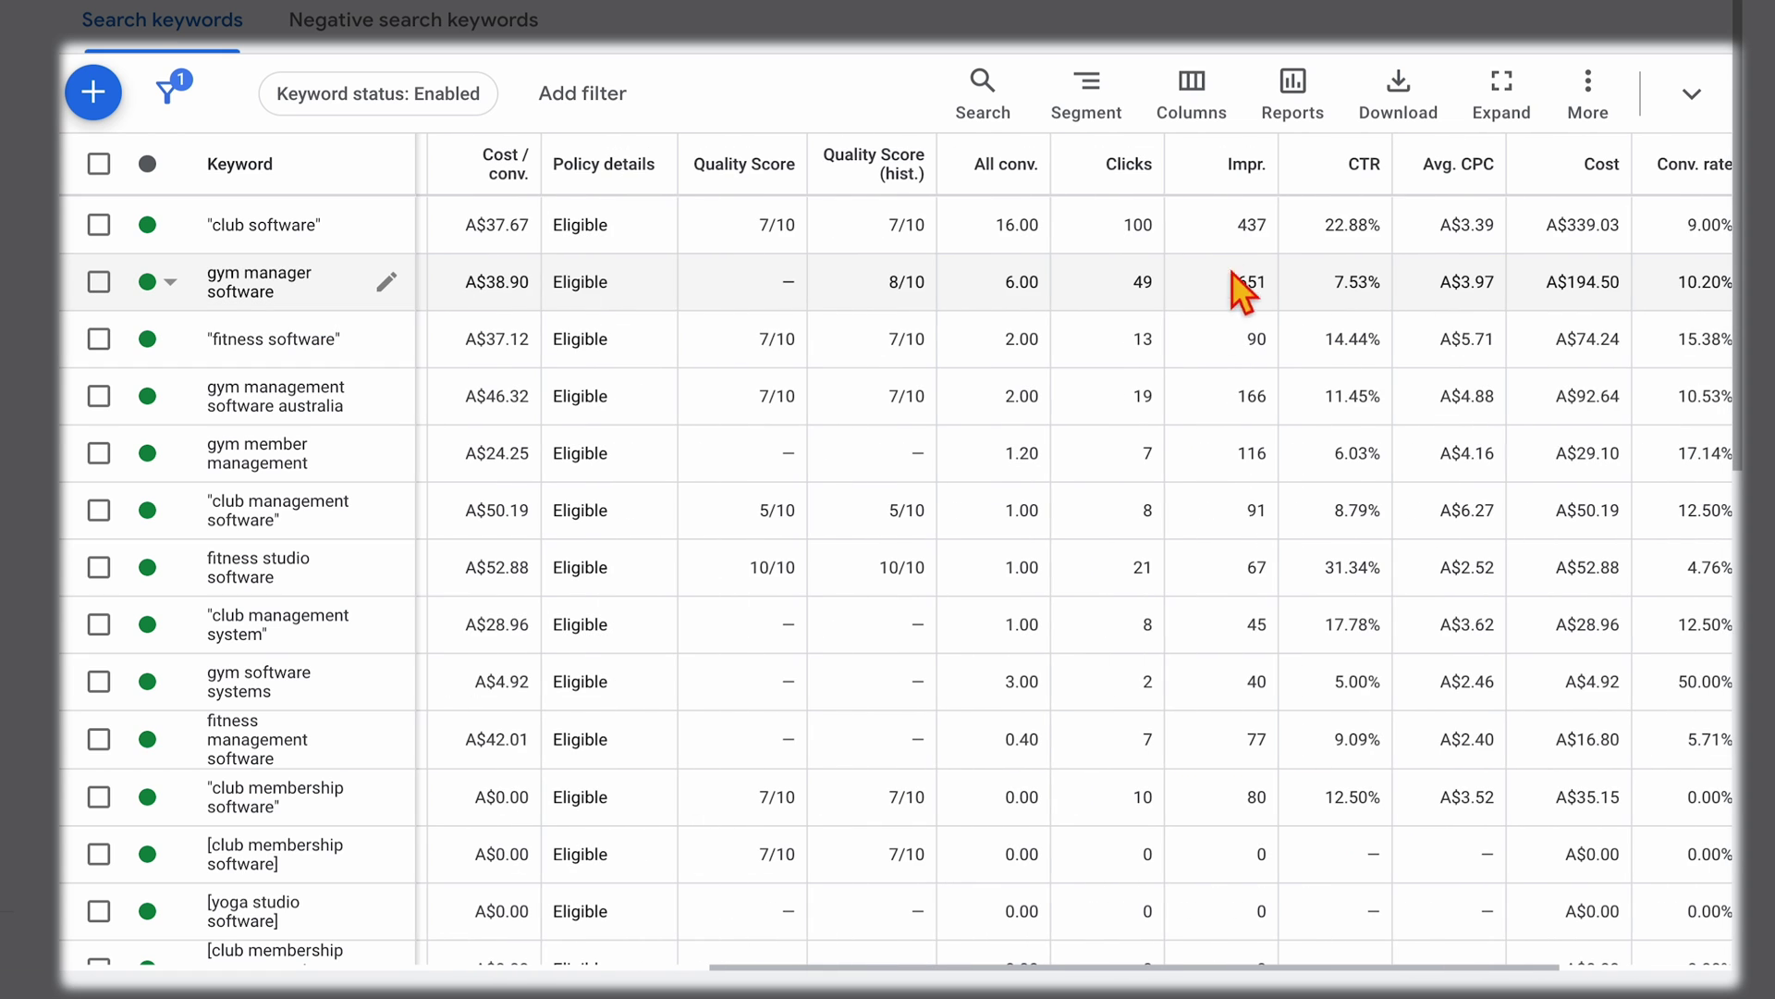
click(100, 225)
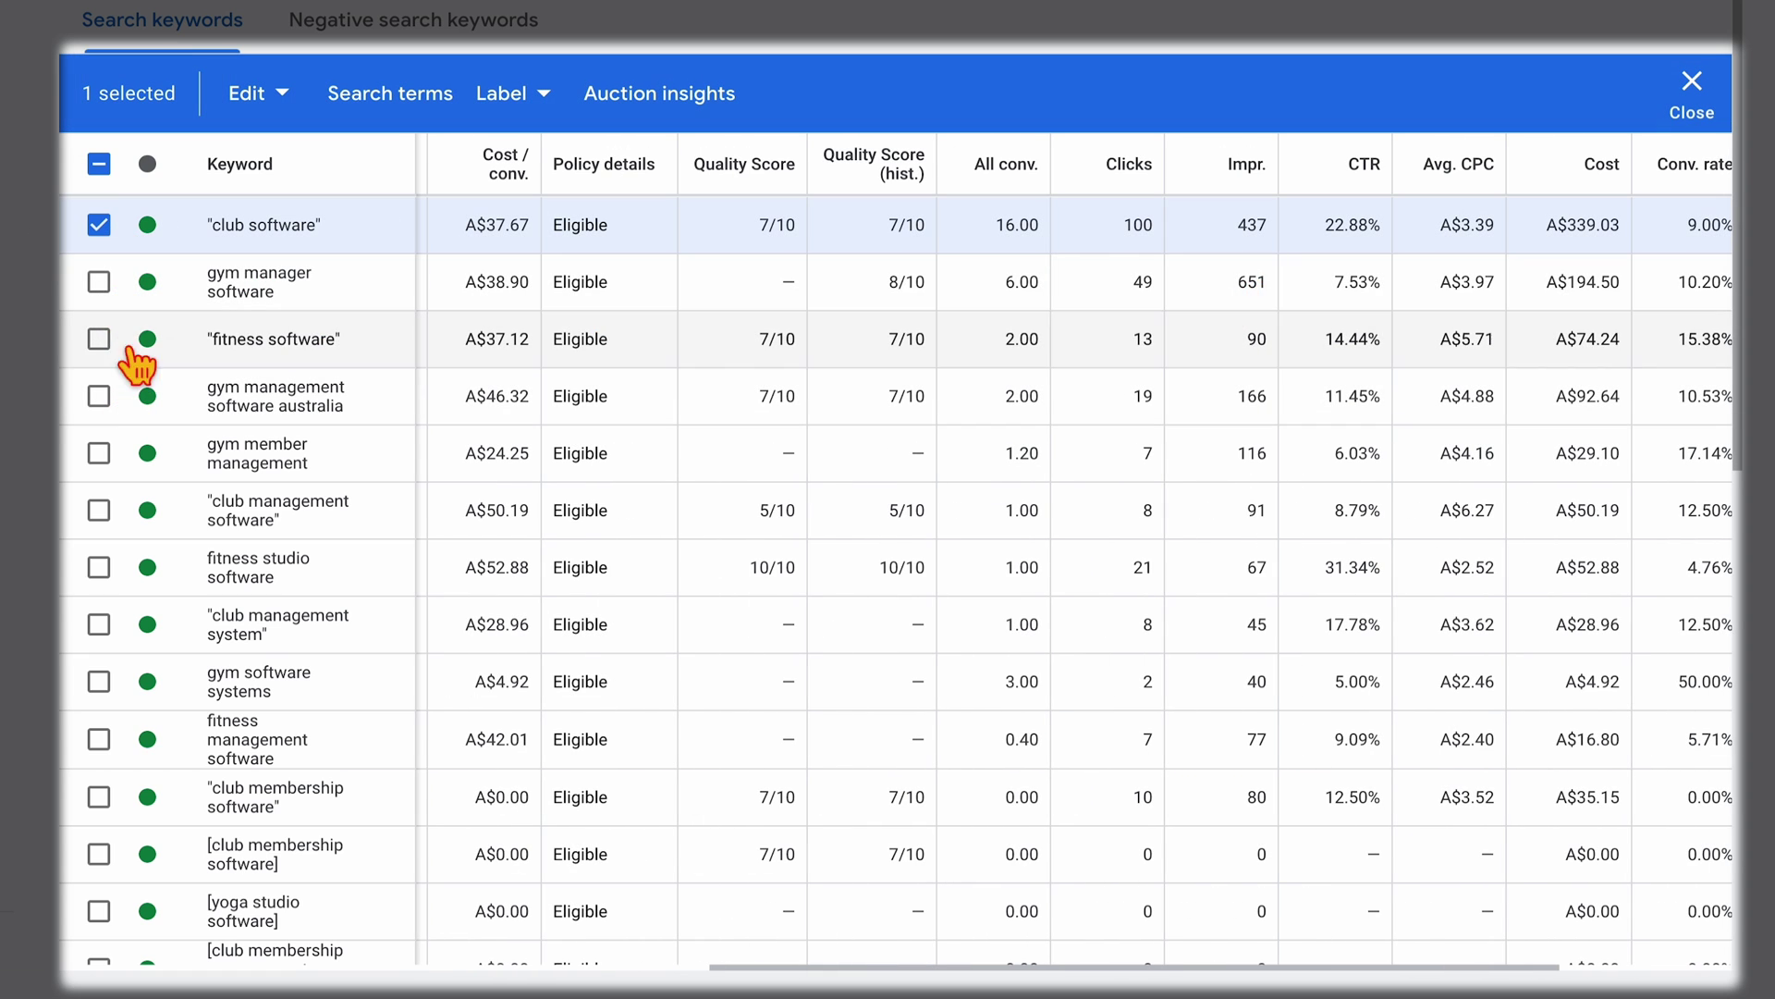
click(100, 282)
click(99, 338)
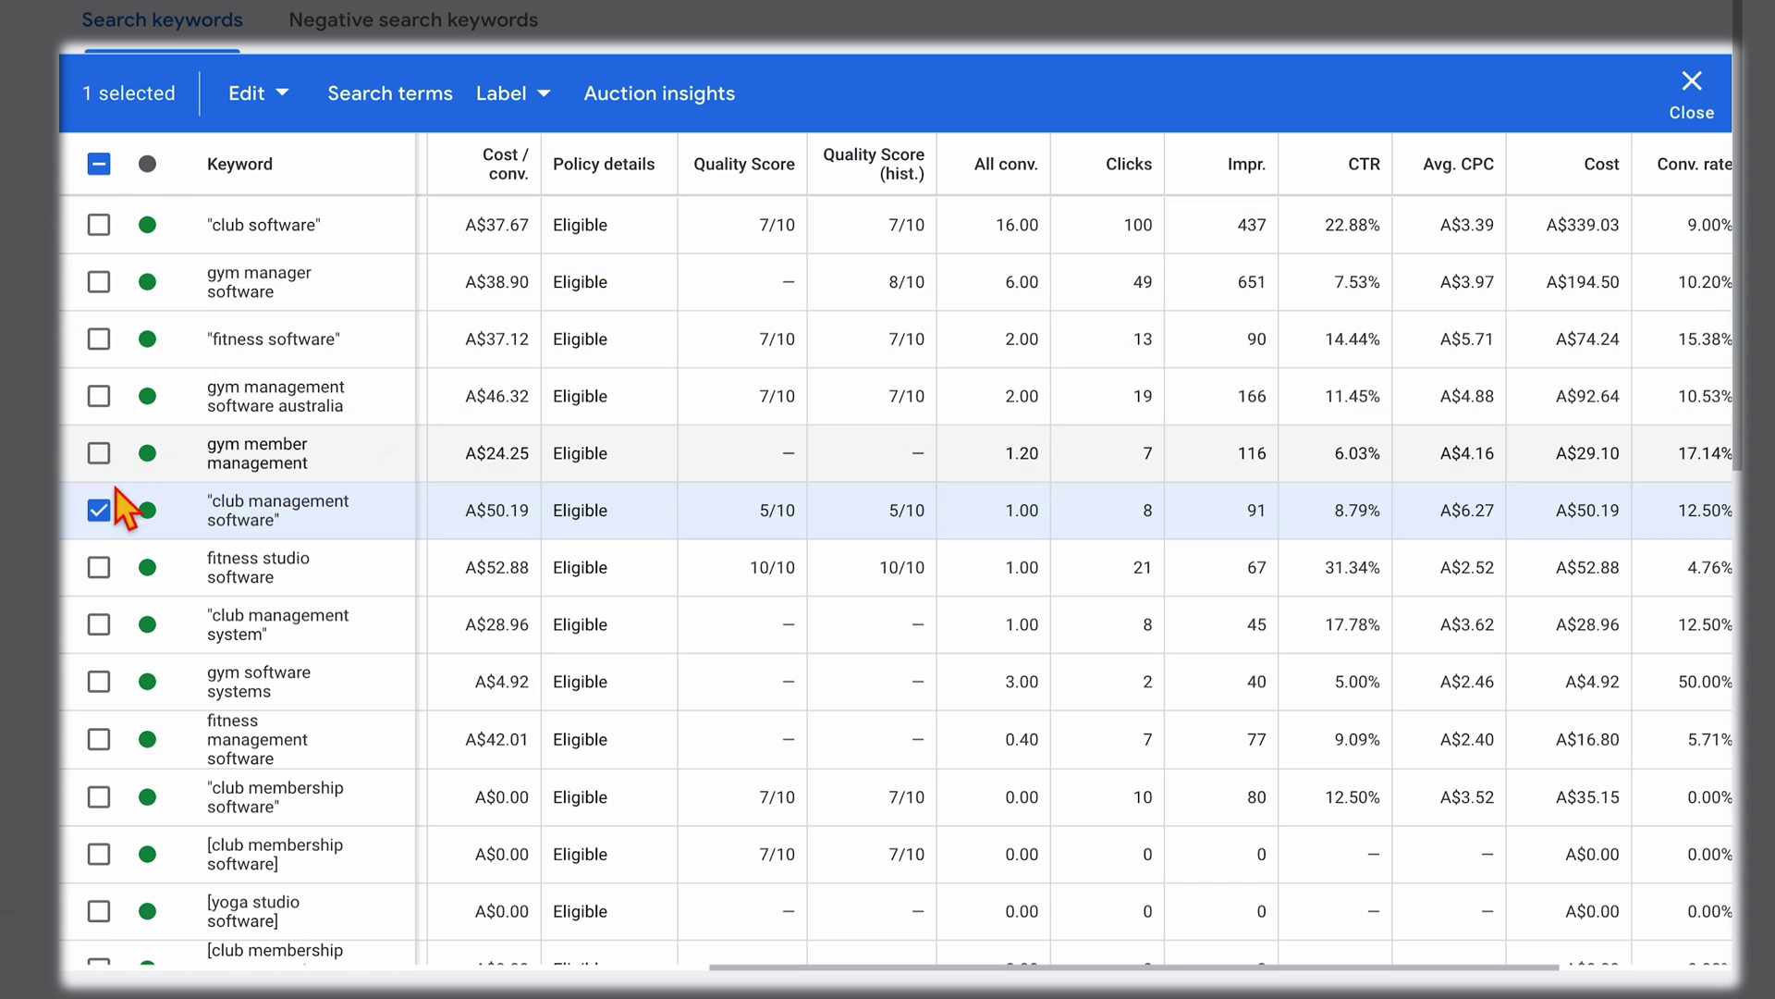
click(98, 510)
scroll(242, 525, left, 3)
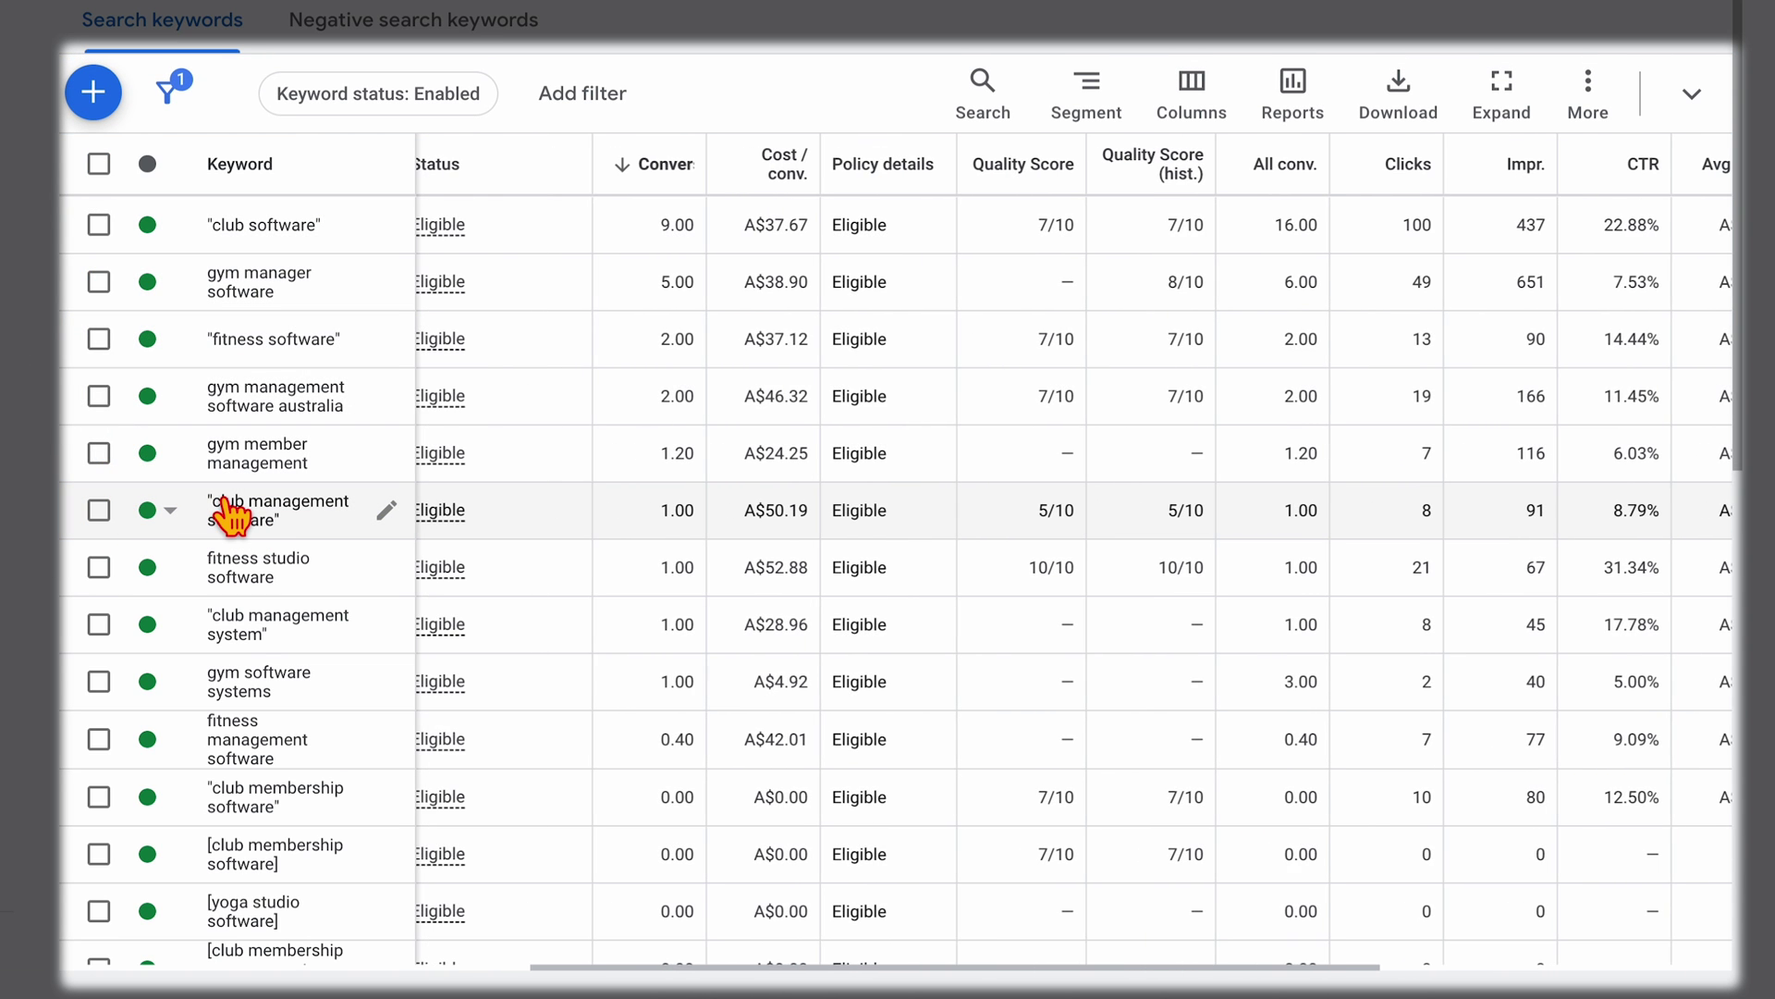
scroll(231, 514, left, 1)
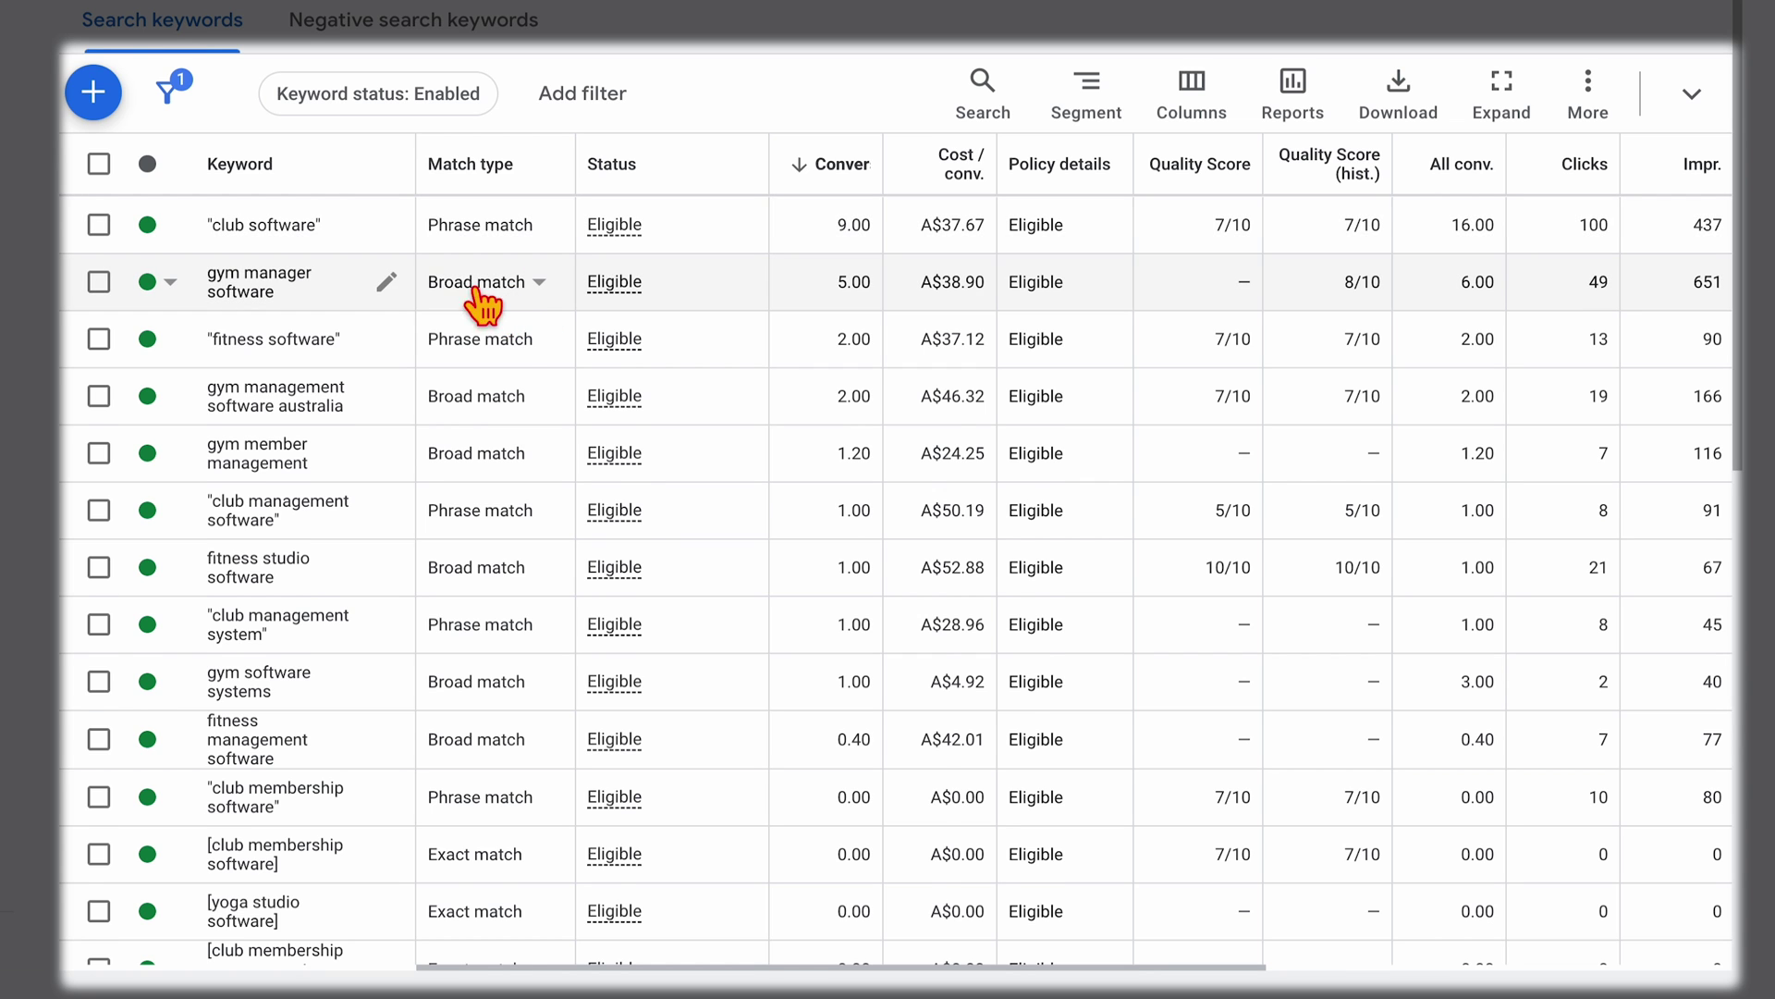
scroll(475, 286, down, 3)
scroll(503, 337, down, 5)
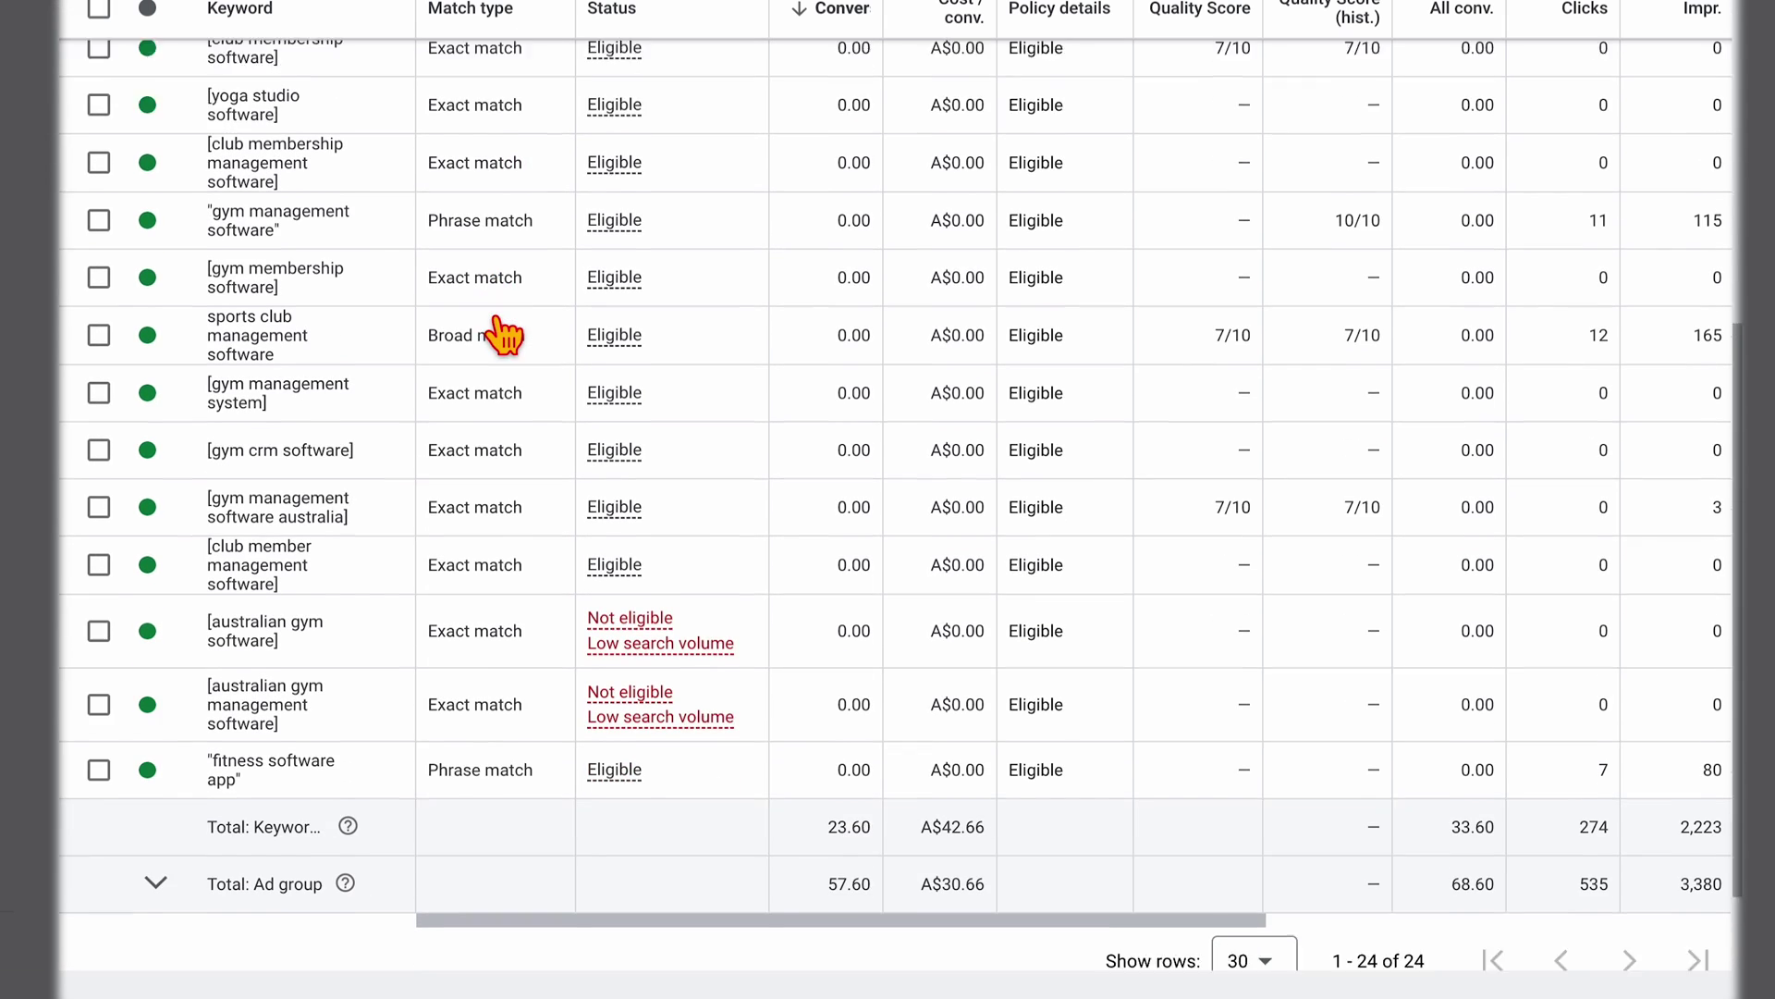
scroll(1169, 475, up, 4)
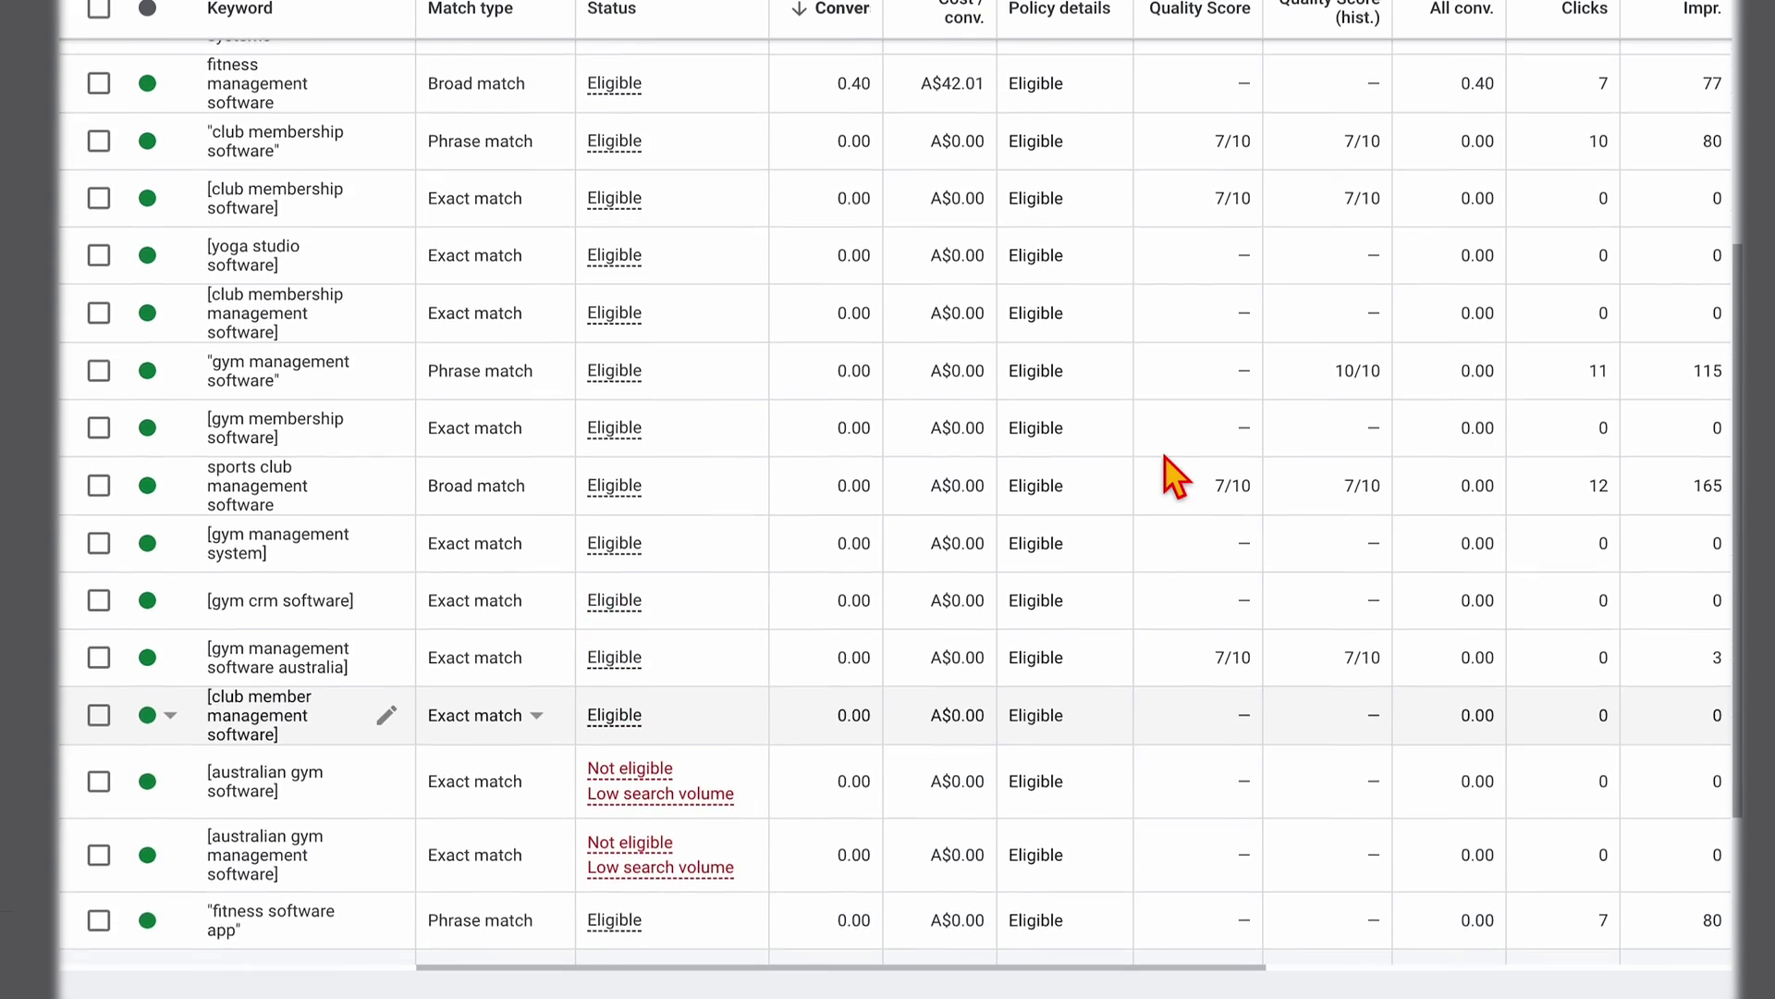
scroll(1169, 475, up, 5)
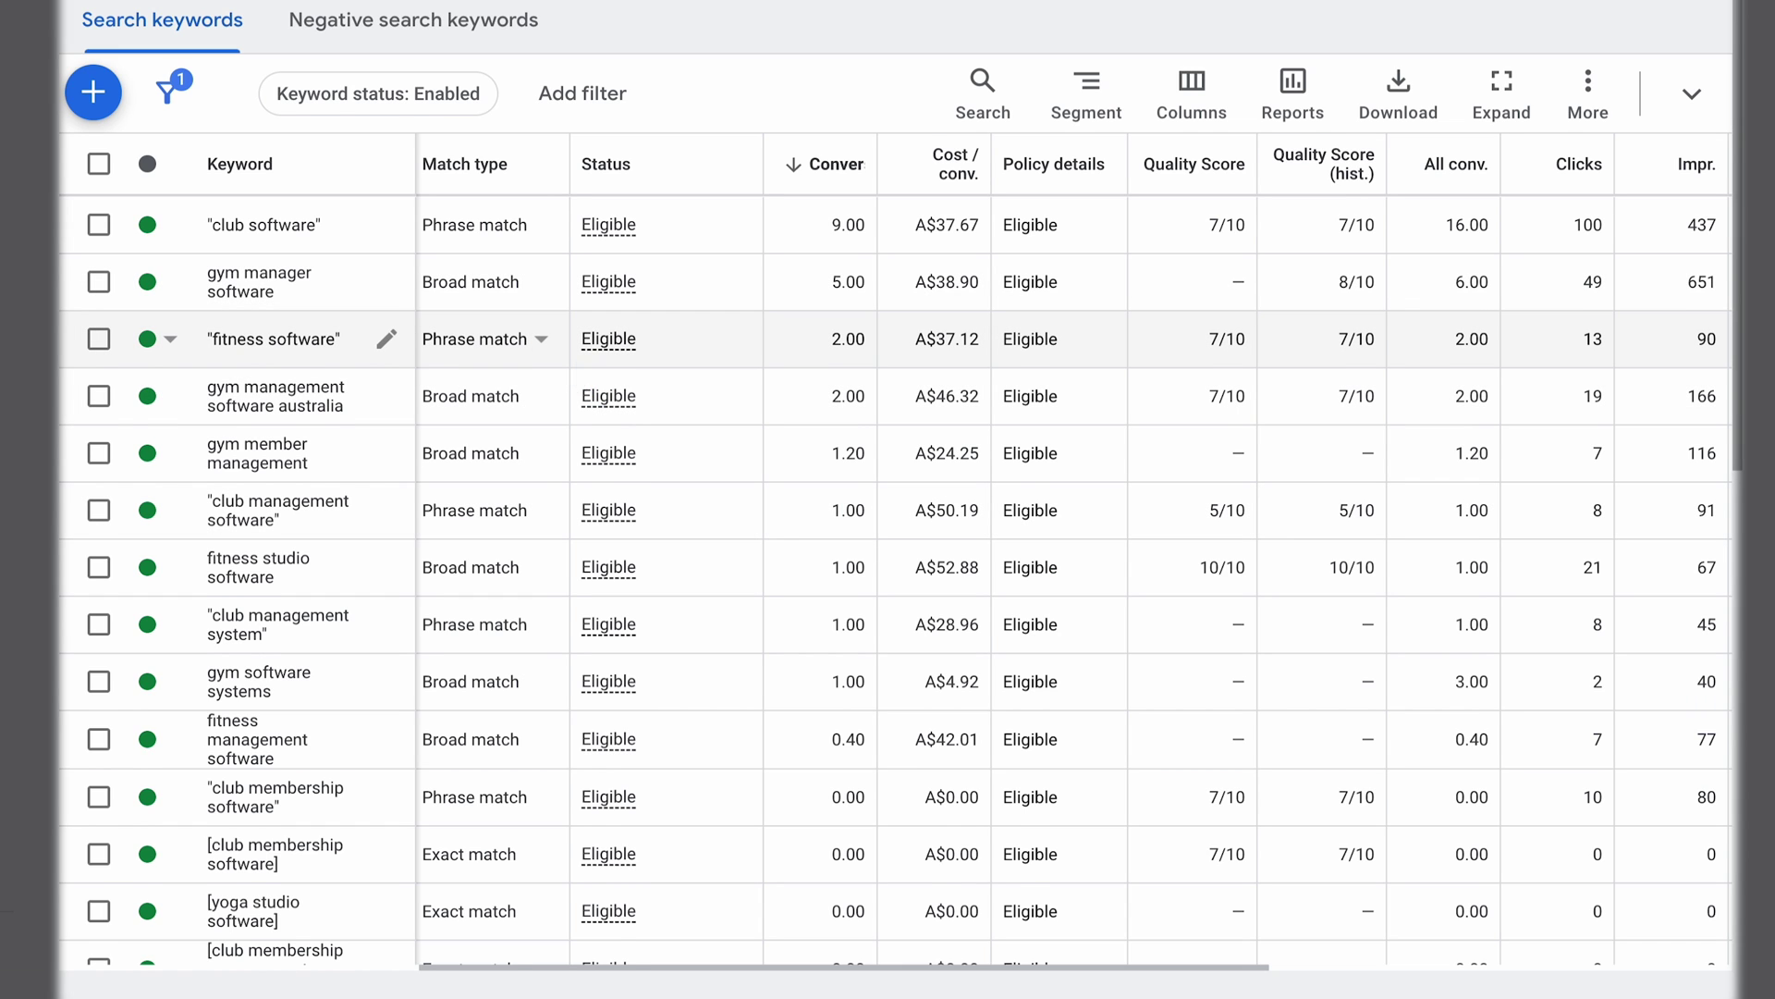
Reselect then deselect the four keywords, and open a responsive search ad from the Ads list
click(100, 336)
click(100, 279)
click(99, 222)
click(99, 393)
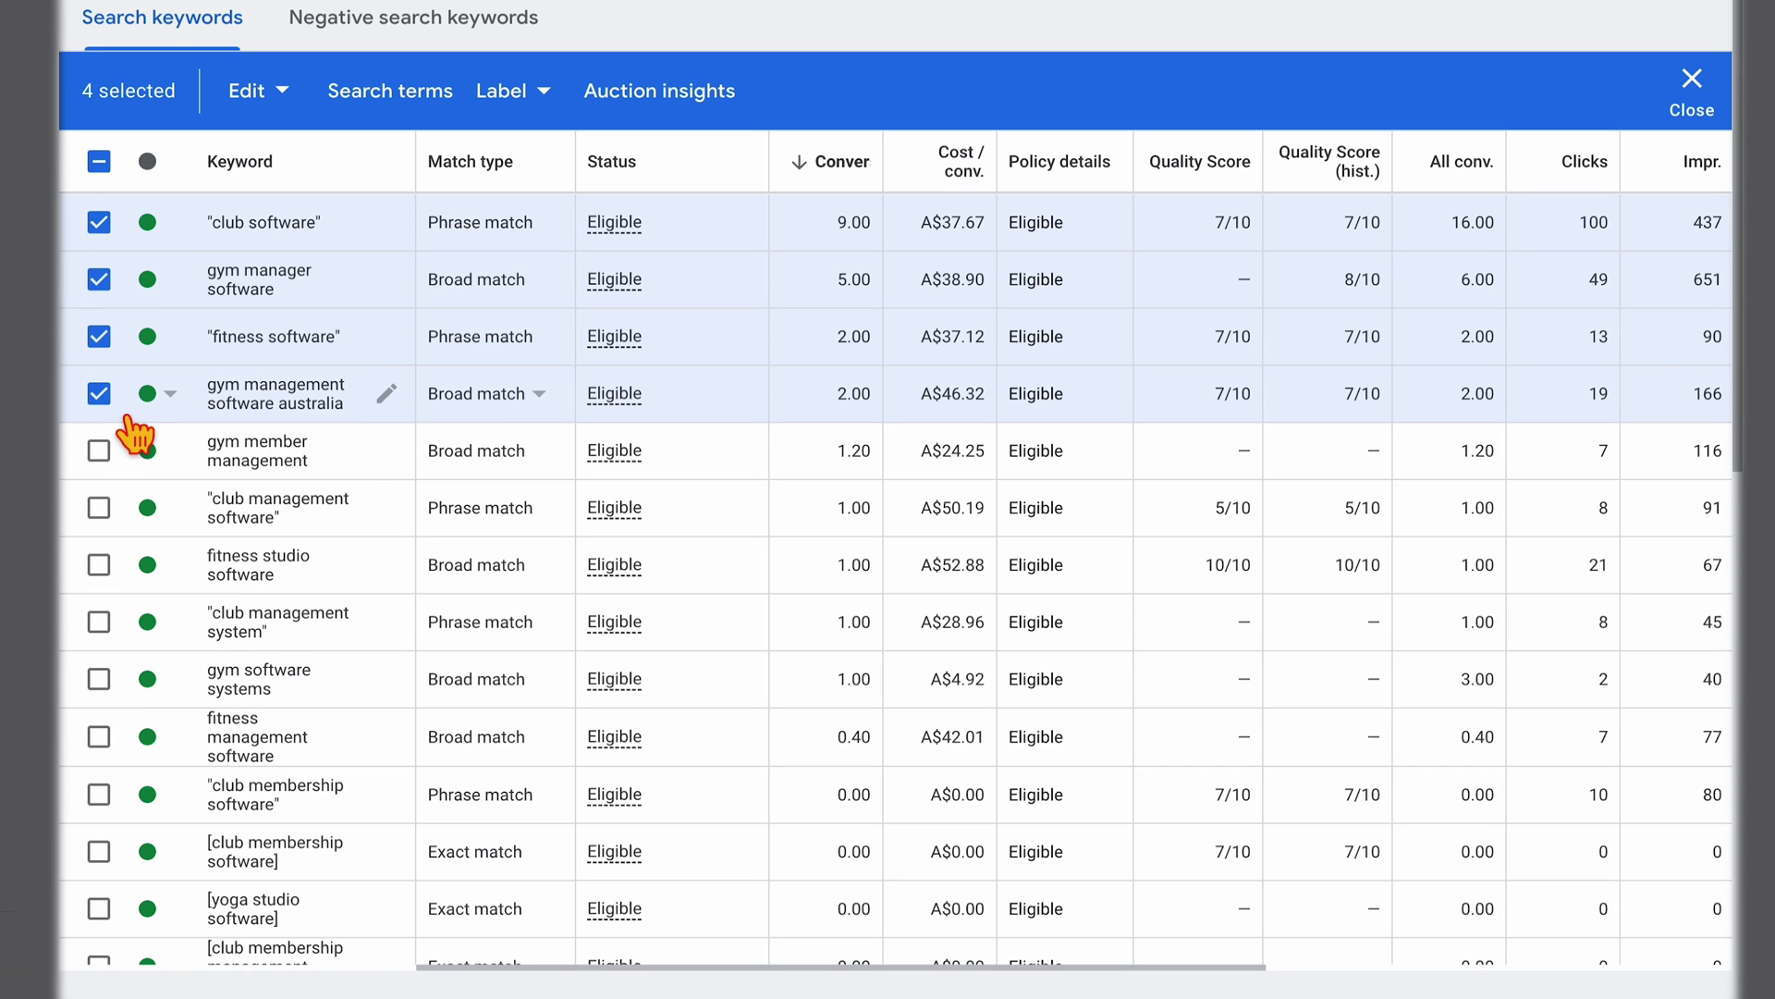
click(99, 393)
click(99, 335)
click(99, 279)
click(99, 222)
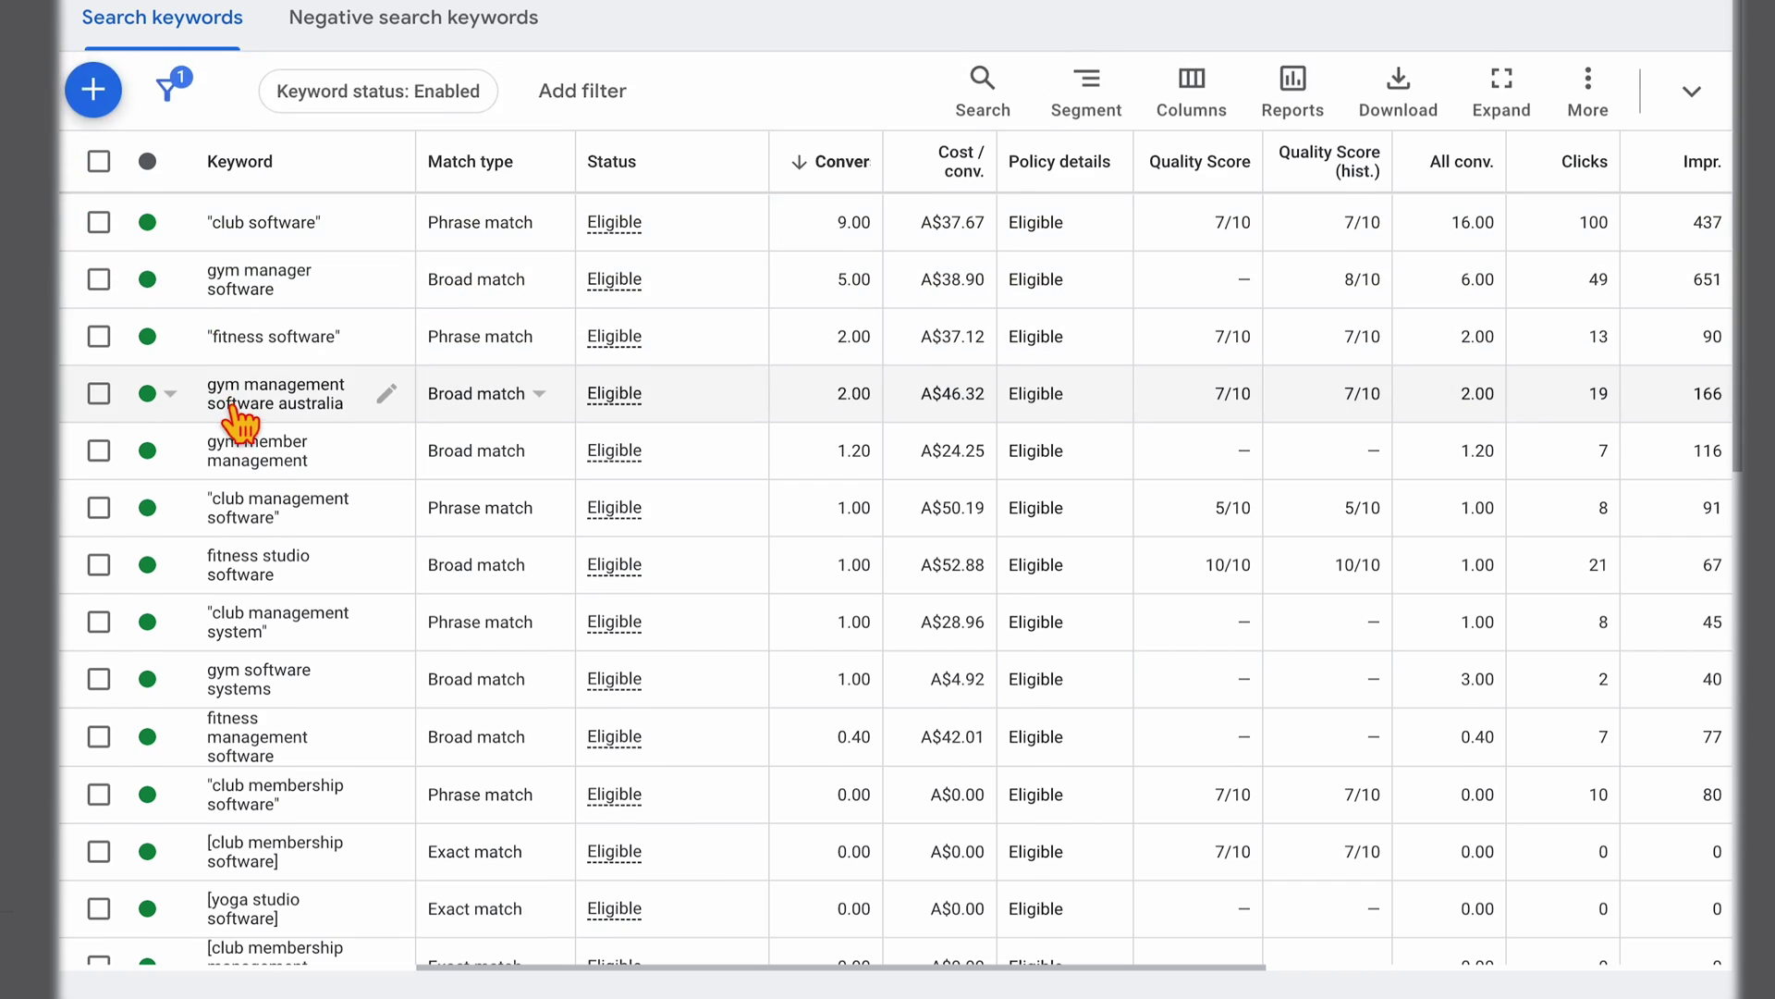
scroll(203, 400, down, 3)
scroll(225, 402, down, 3)
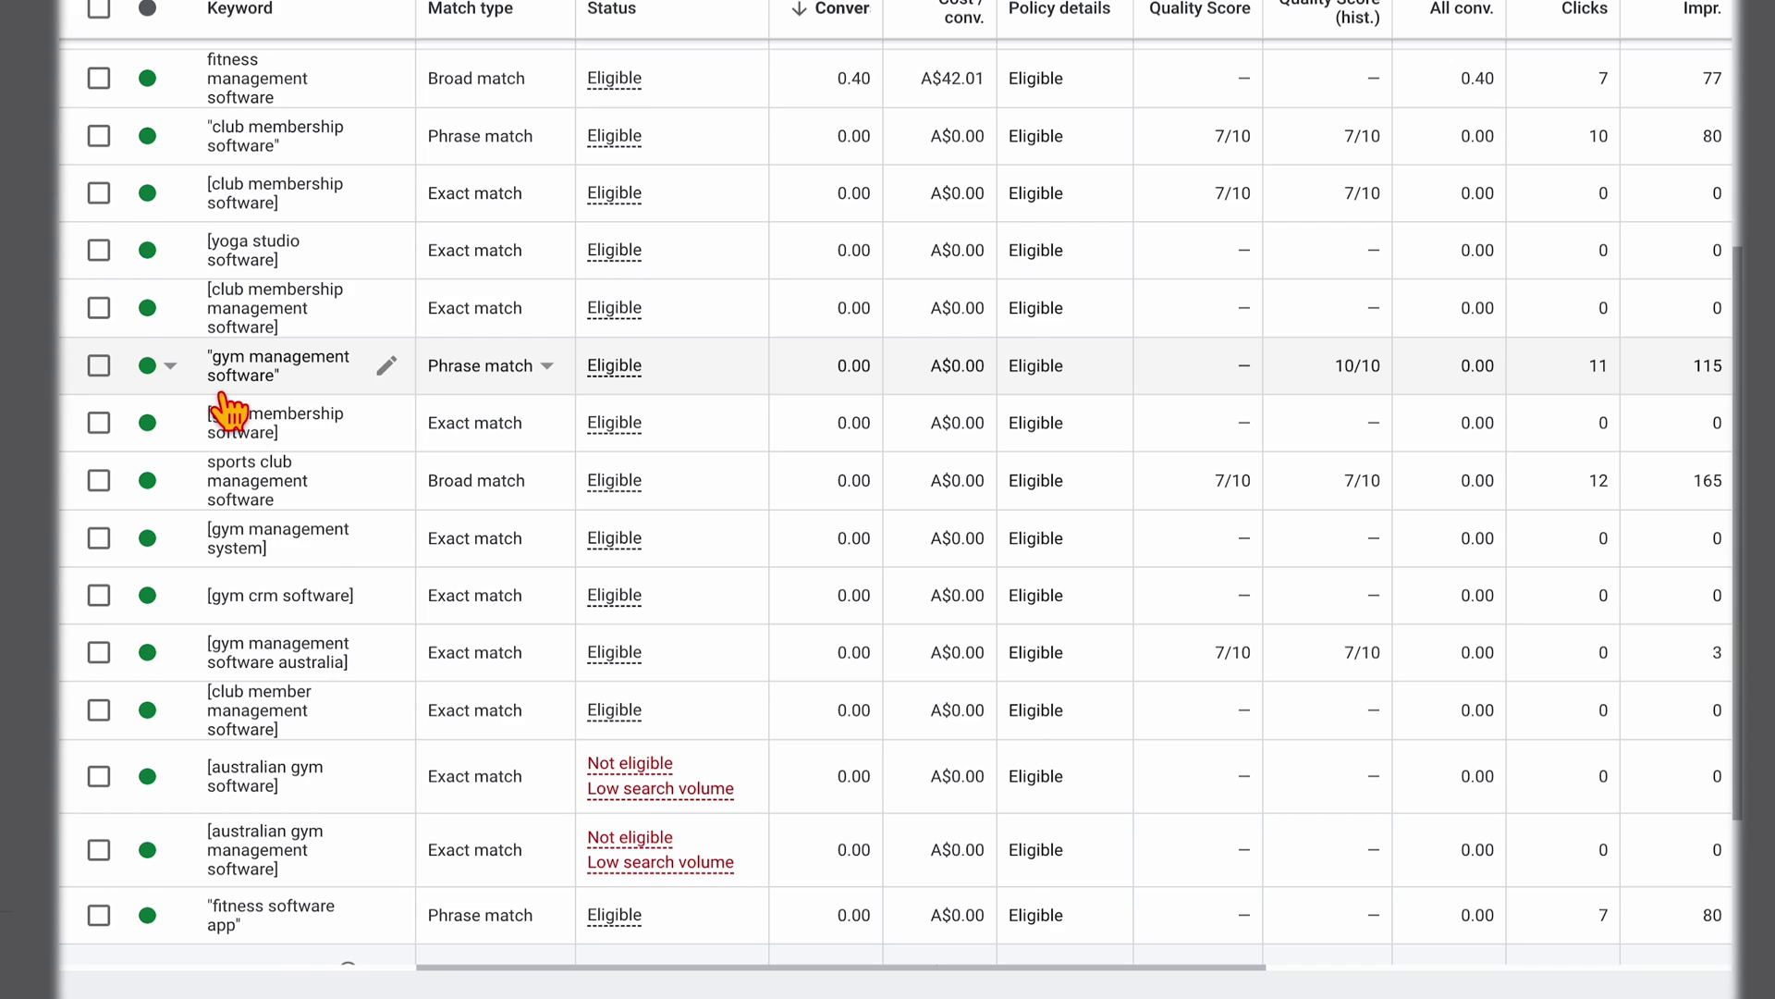
scroll(229, 411, up, 5)
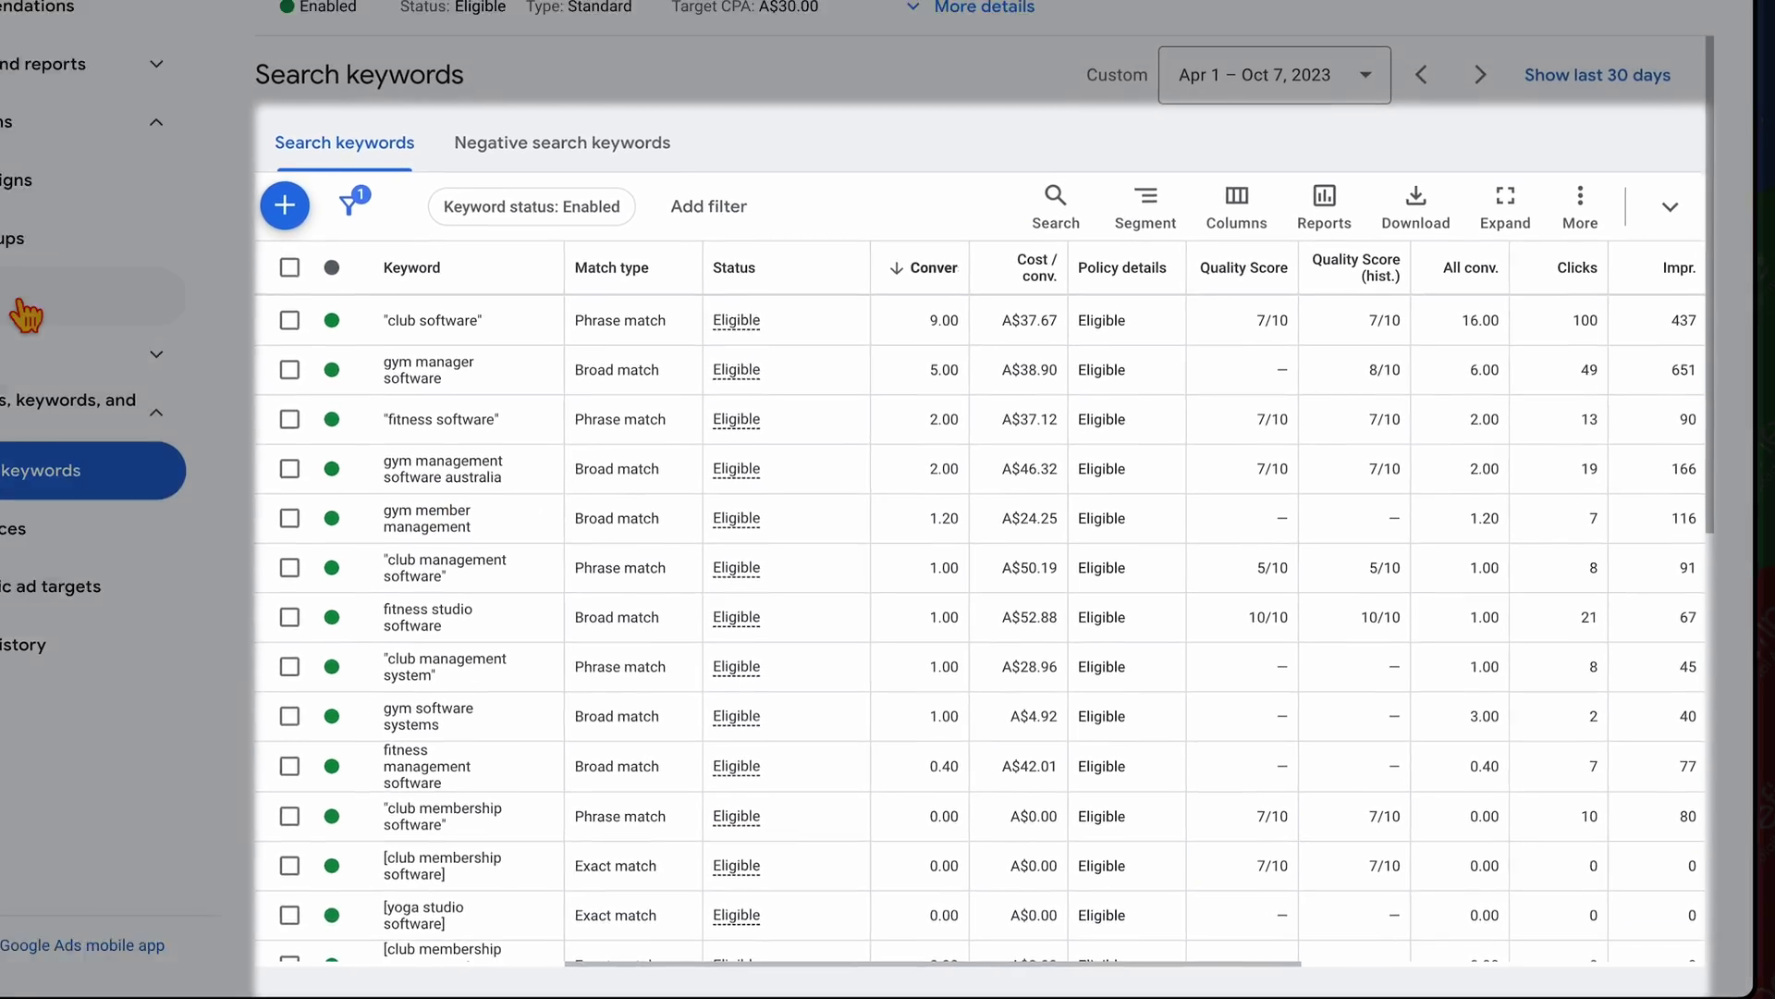
click(271, 412)
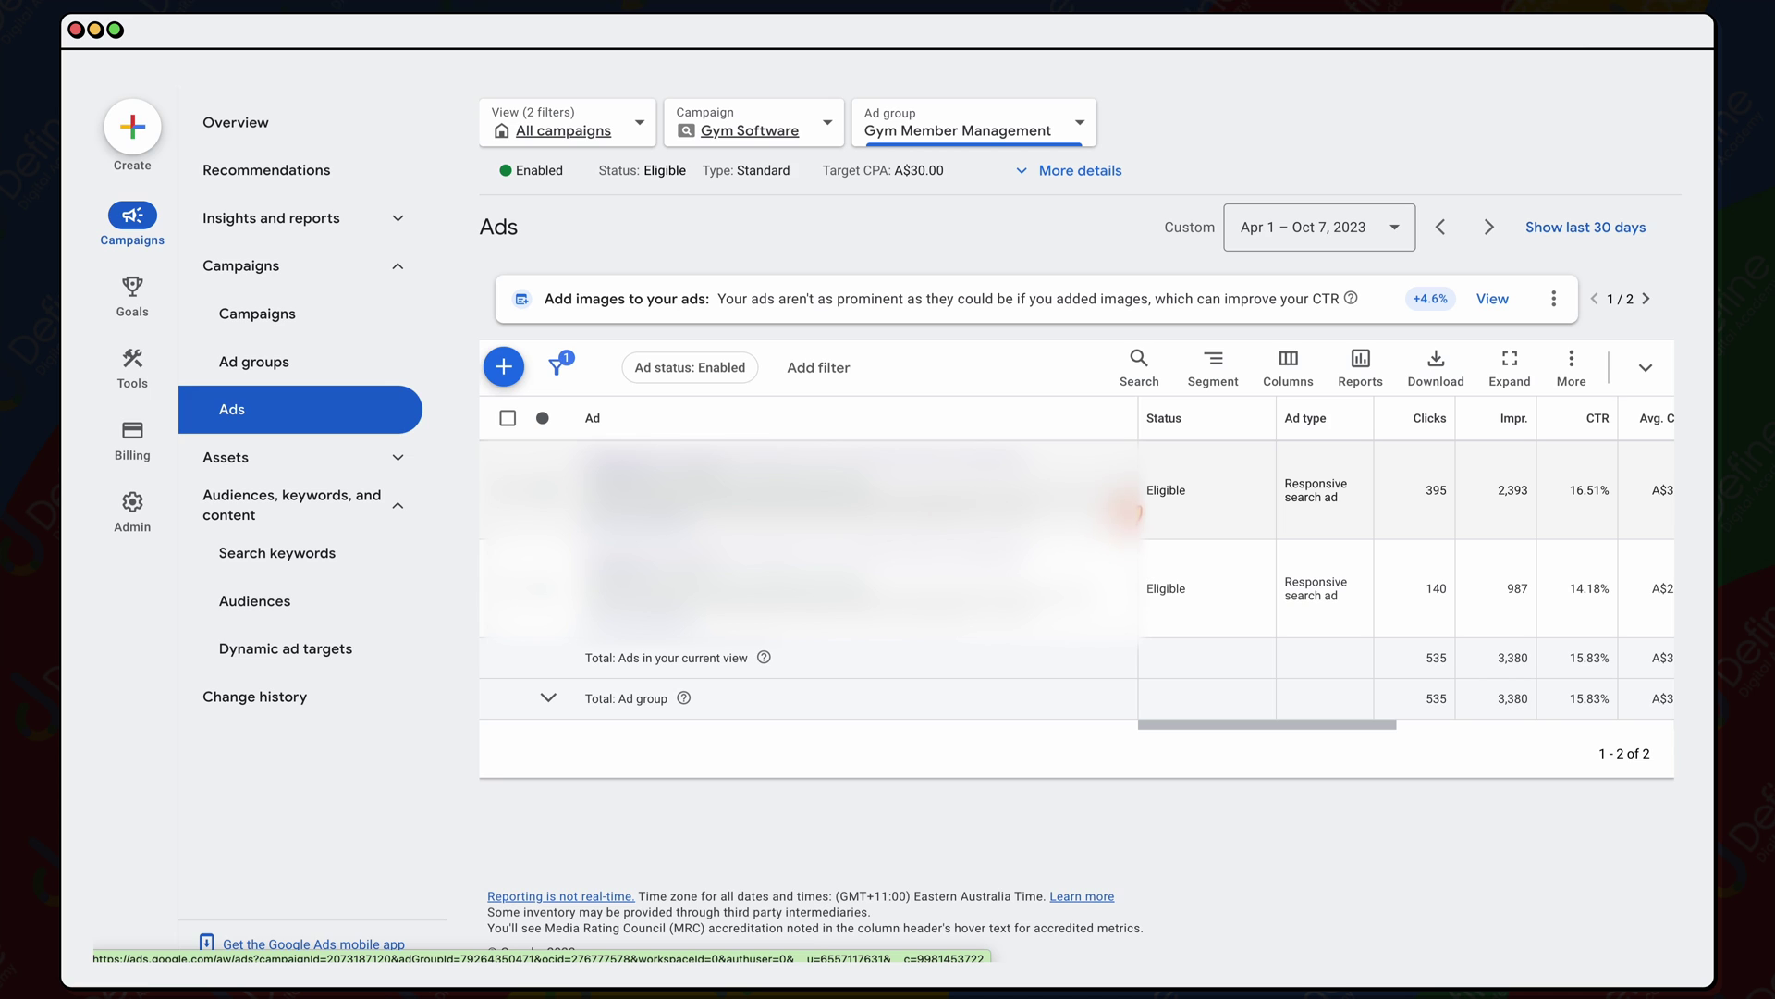
click(1121, 504)
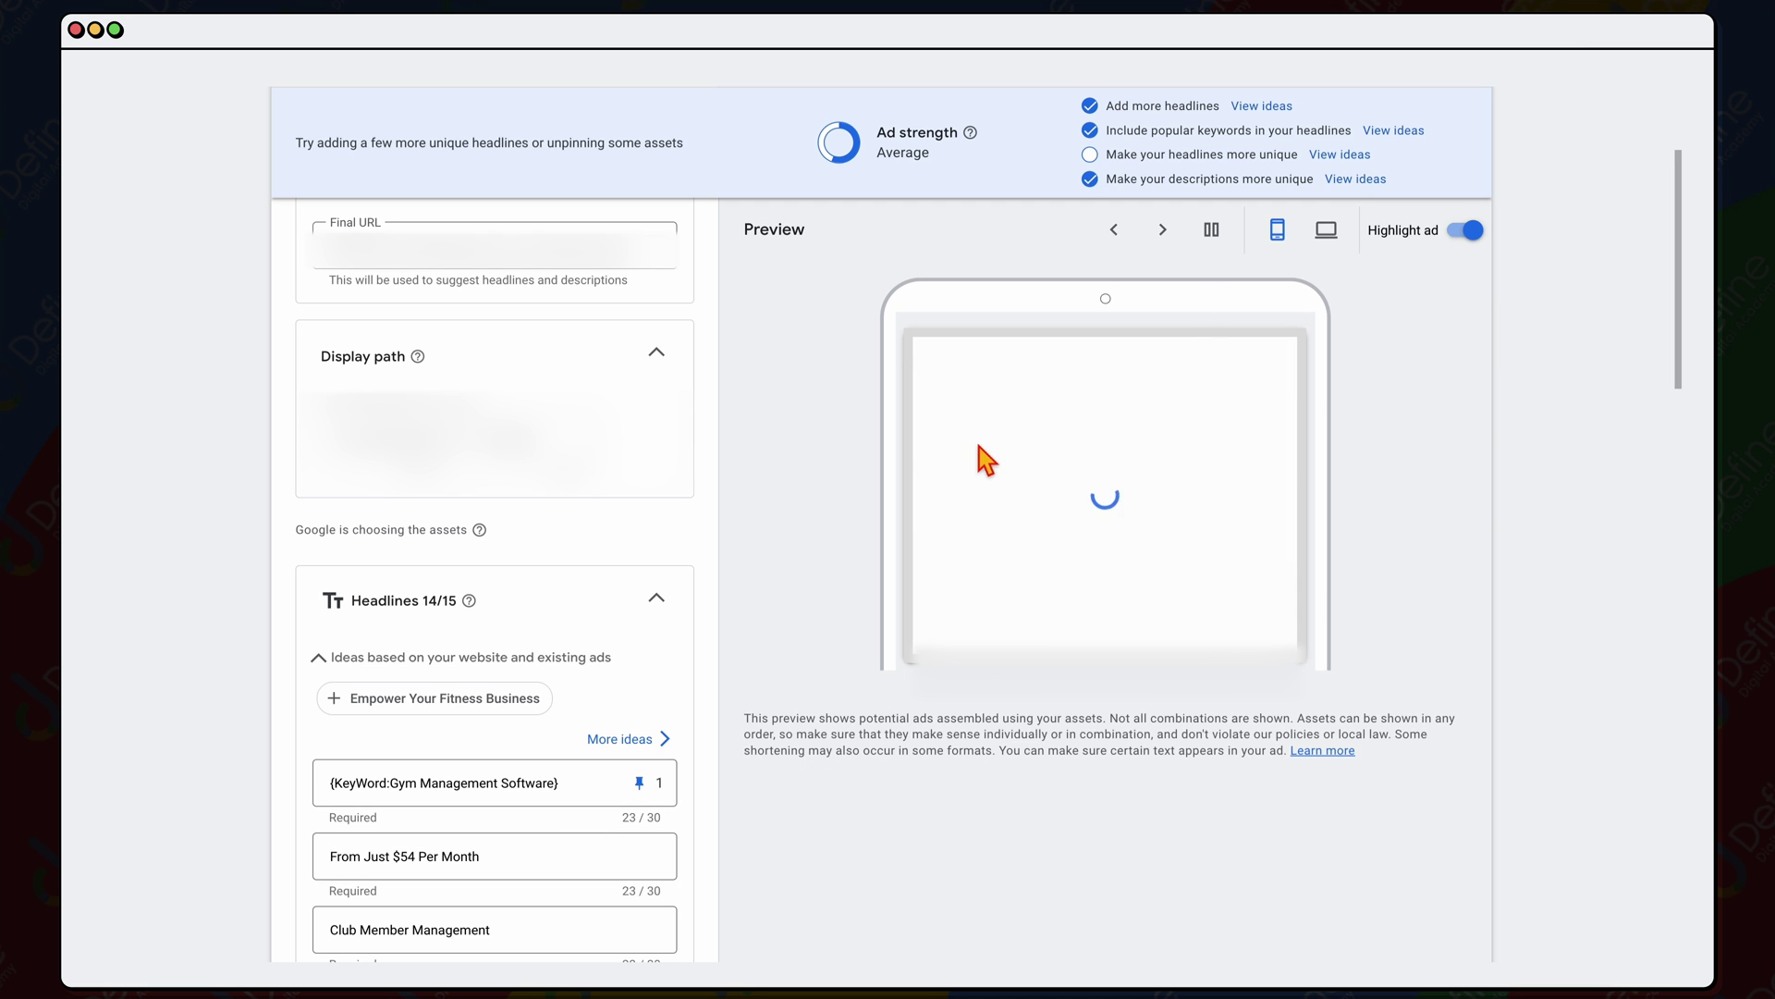
Cycle through seven preview combinations of the responsive search ad, then close the editor
click(1160, 241)
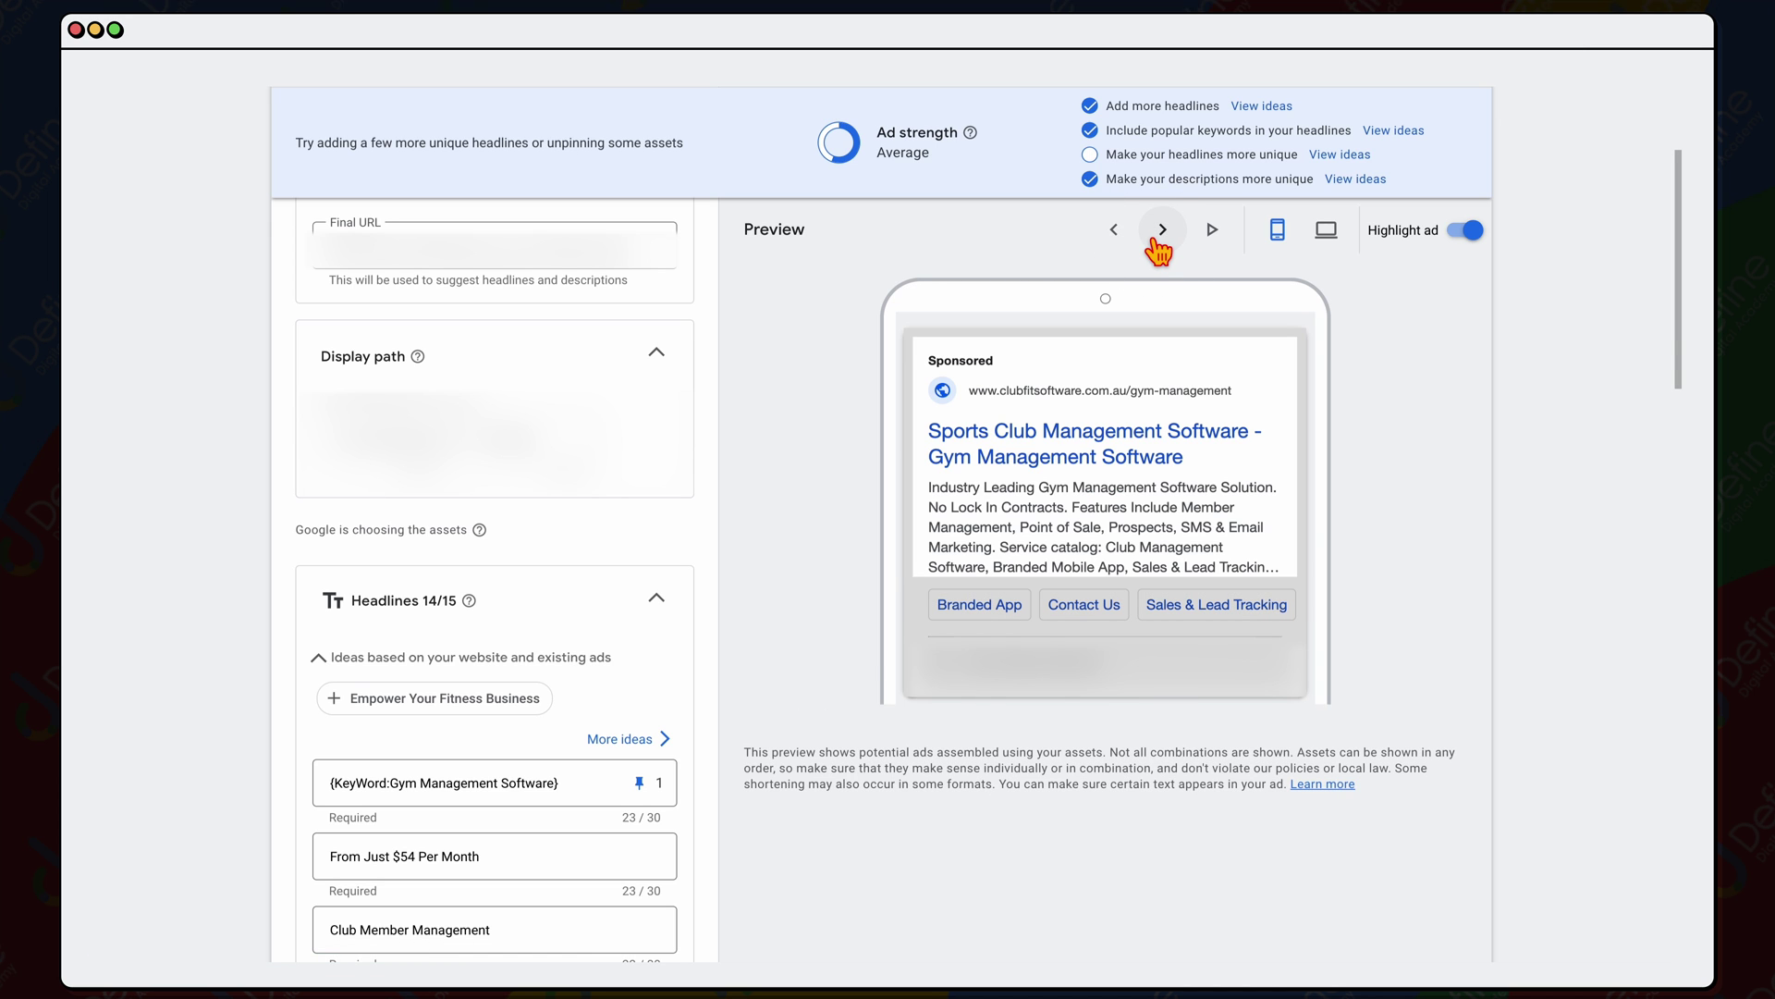
click(1158, 242)
click(1158, 242)
click(1158, 242)
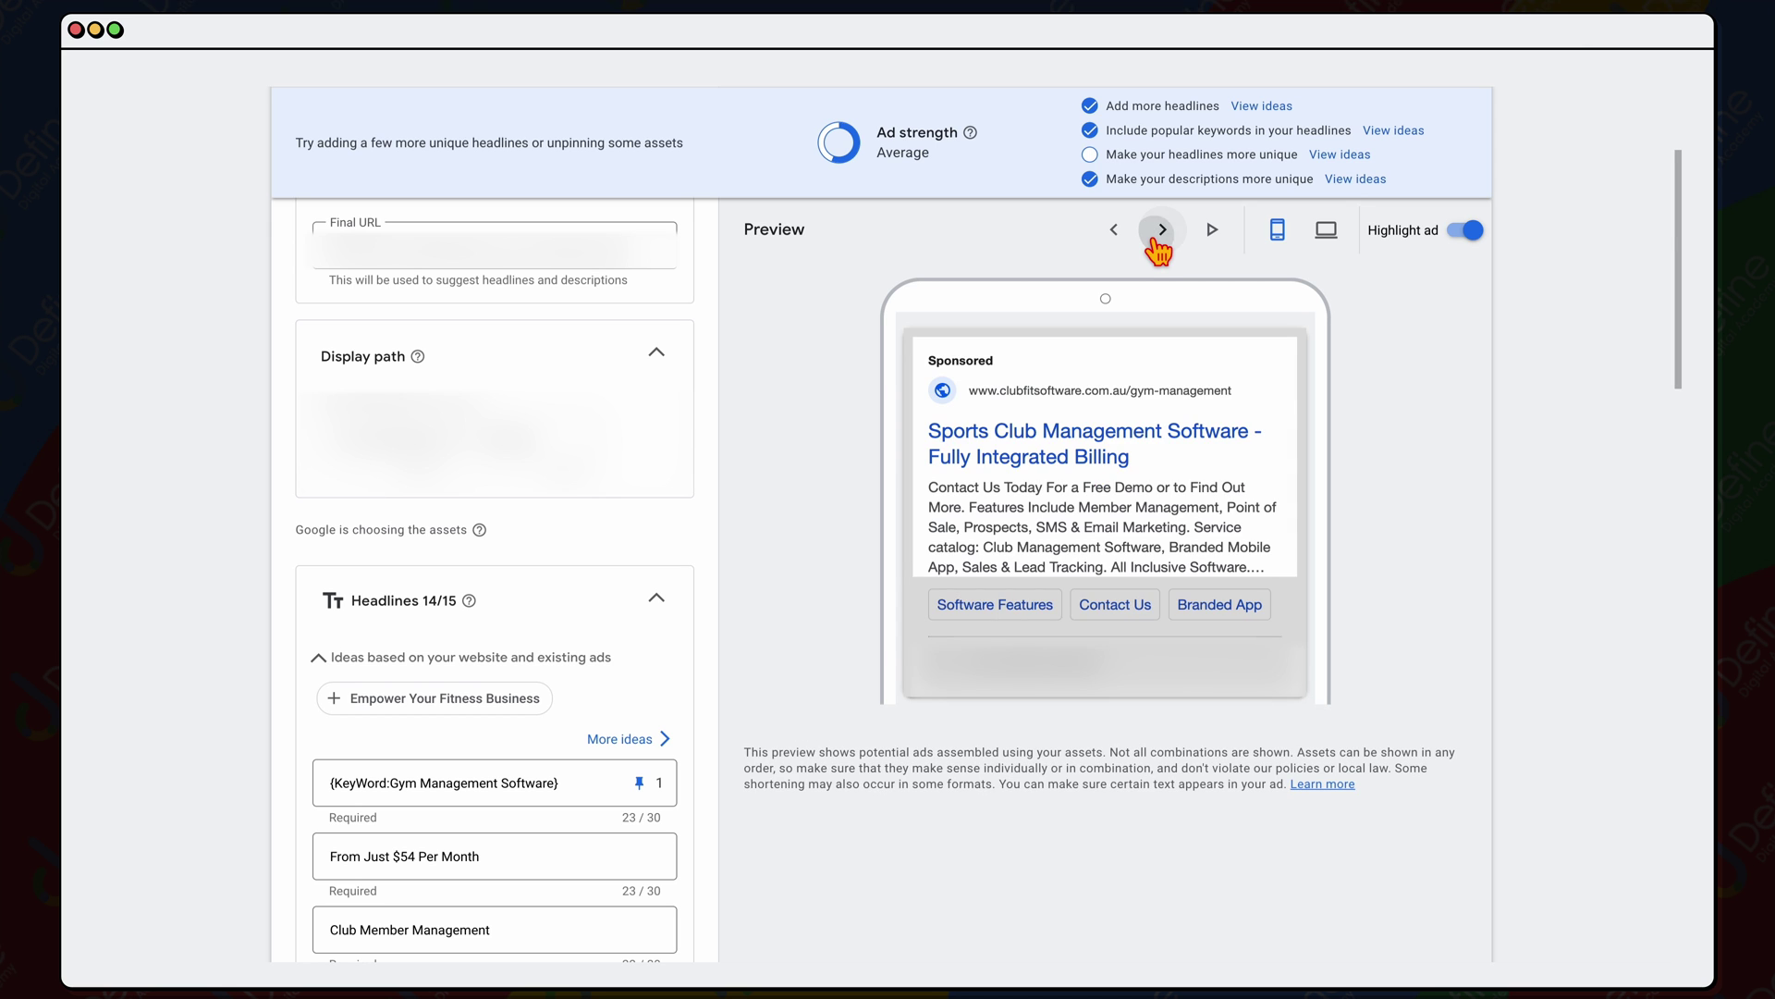
click(1157, 242)
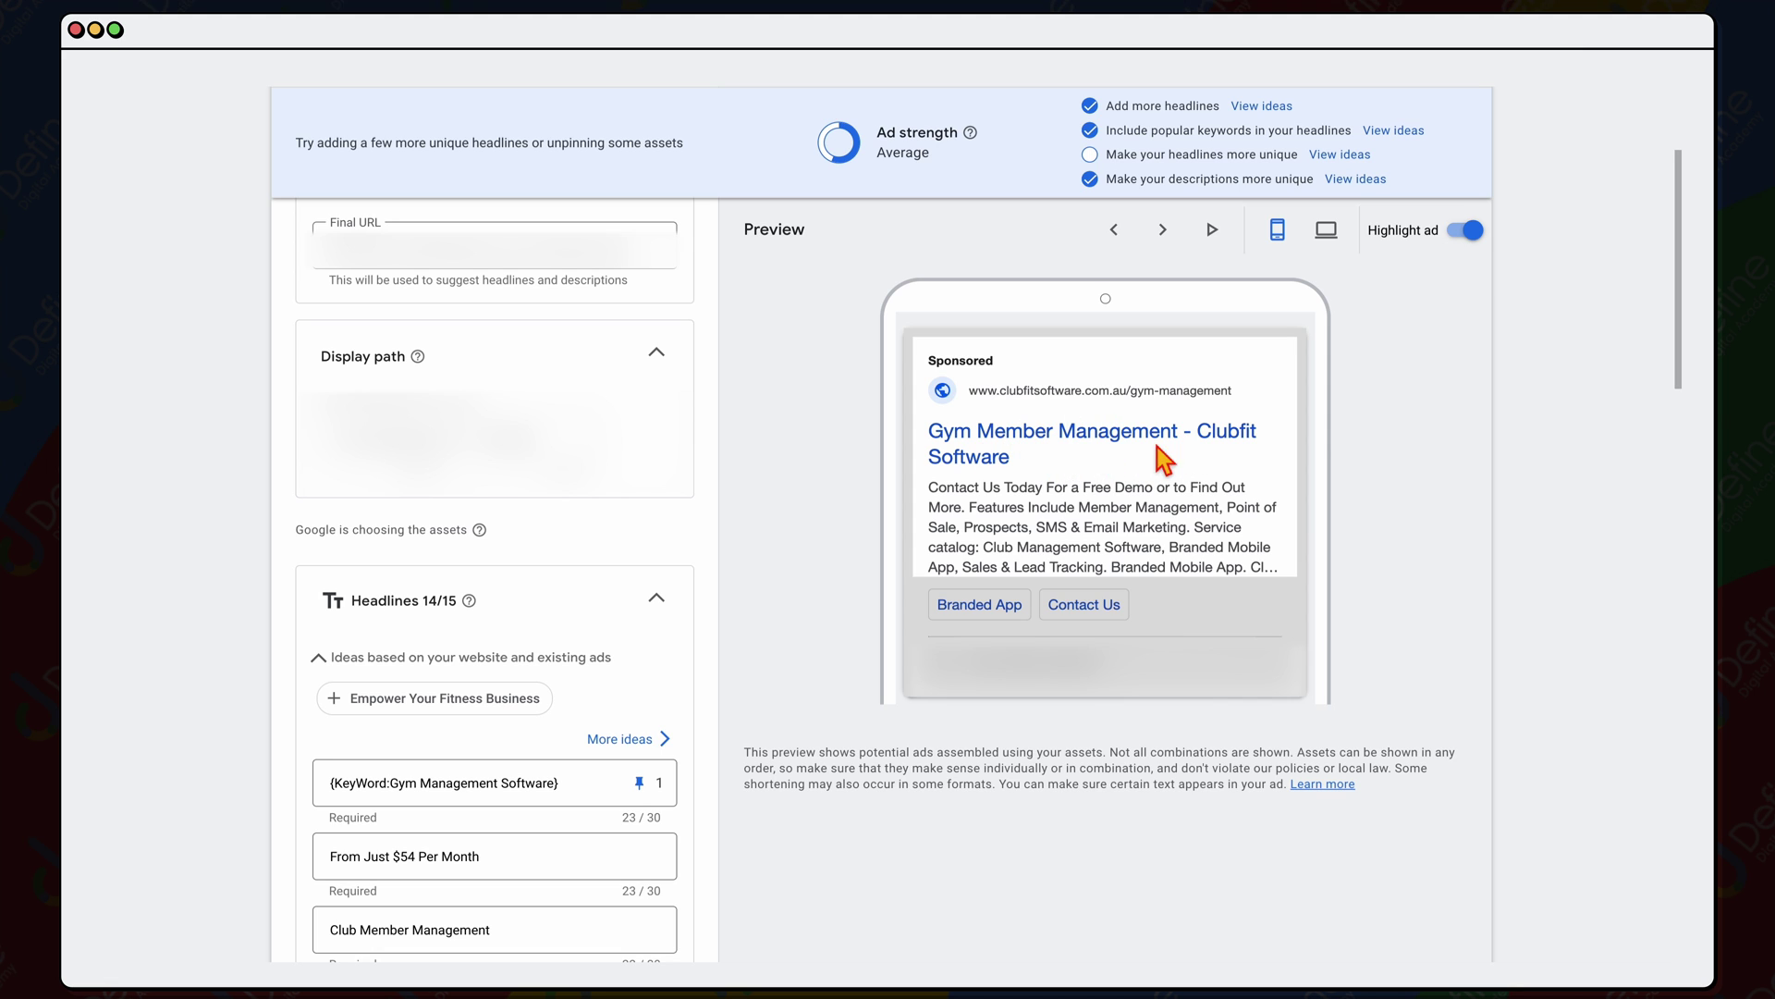
click(1165, 231)
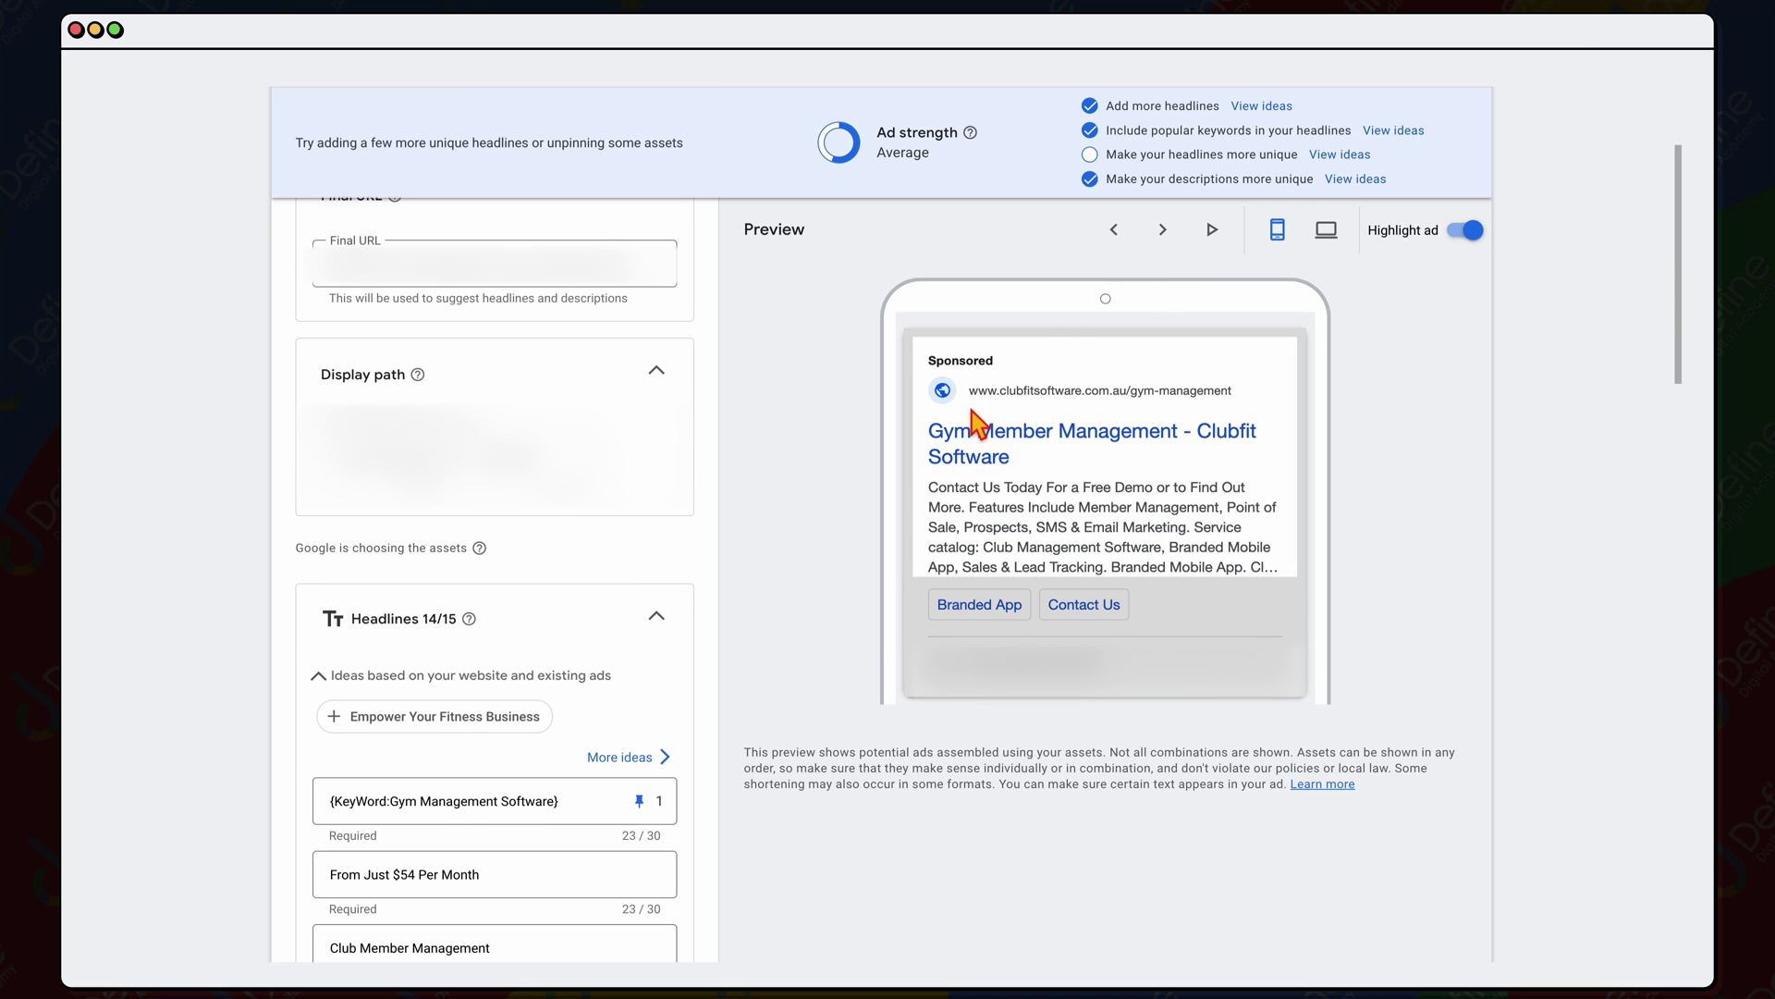
click(1163, 229)
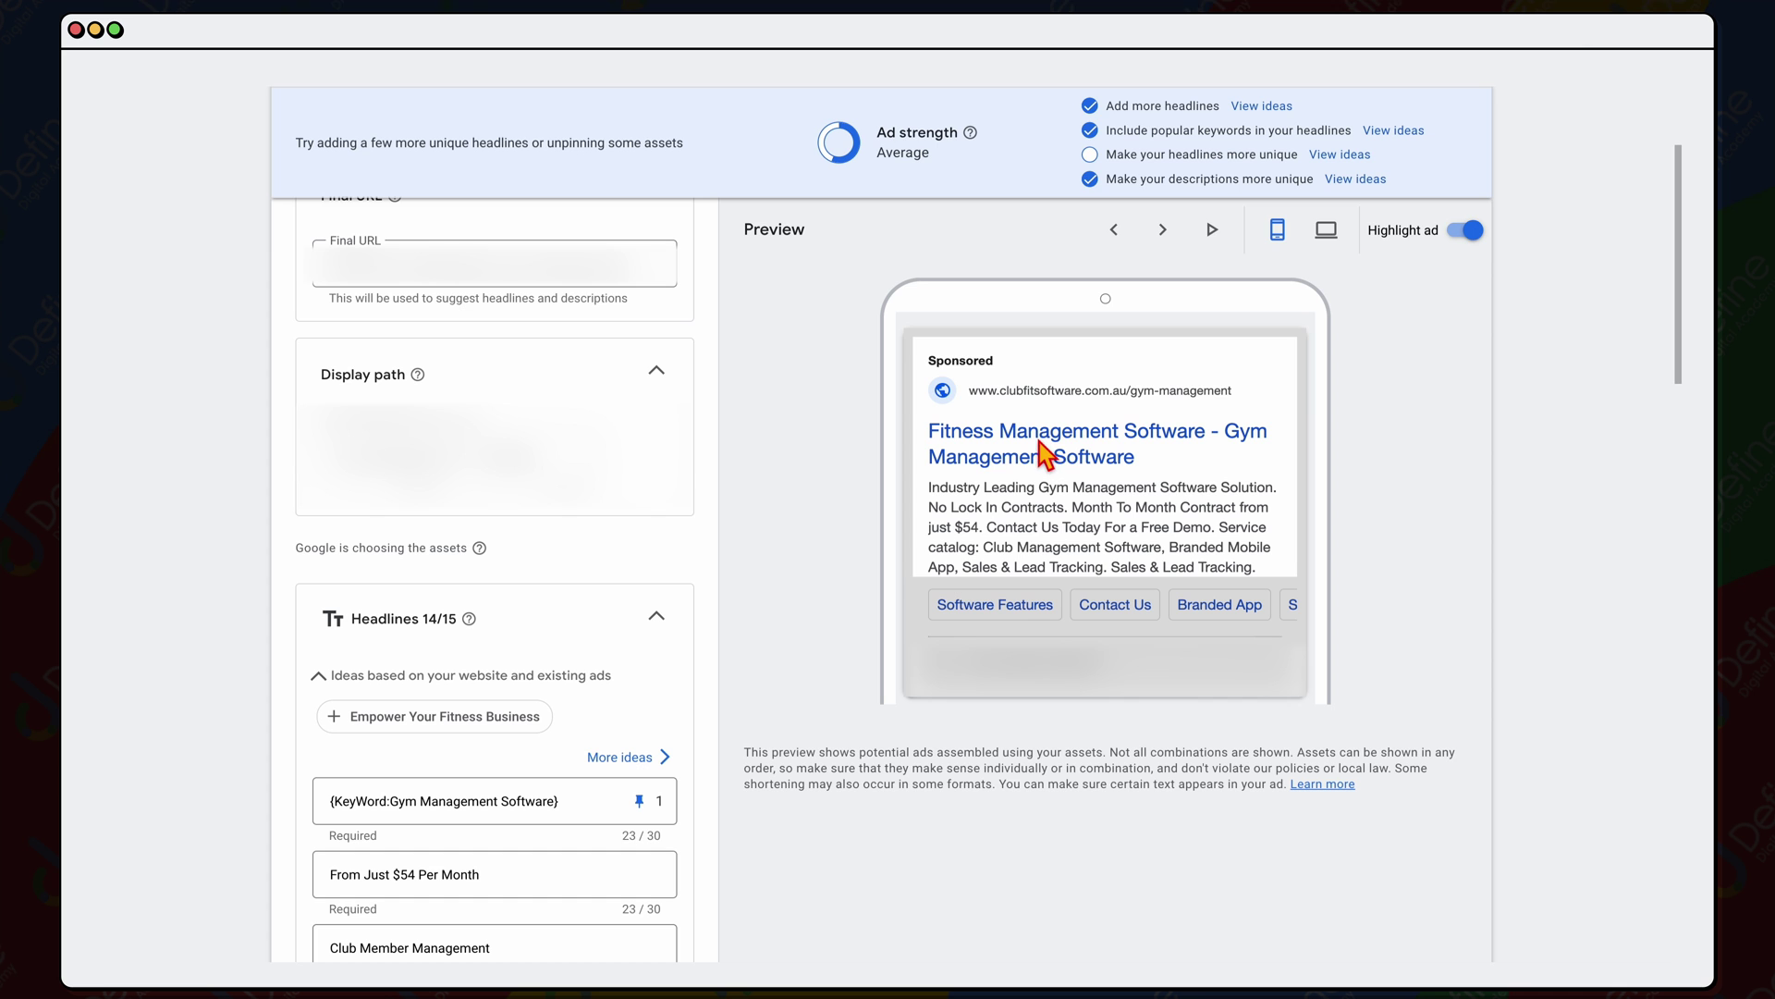
click(131, 83)
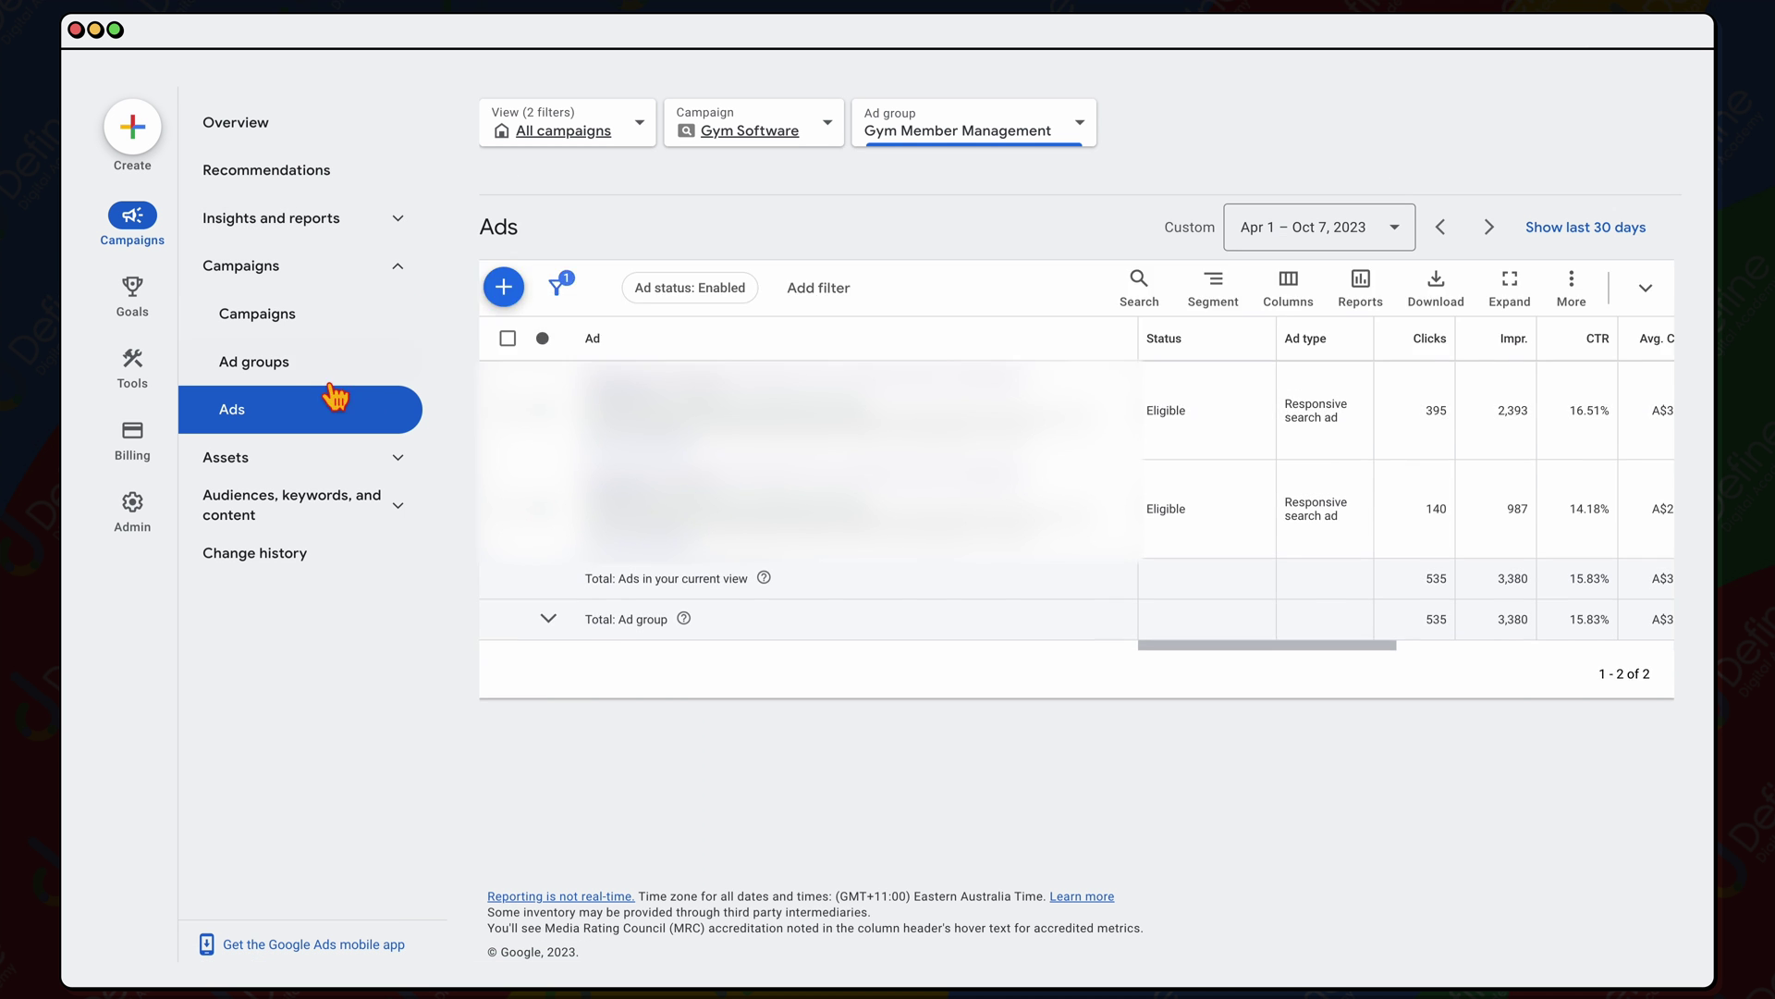
Browse Gym Member Management's search keywords table, then return to reopen the responsive search ad editor
click(284, 361)
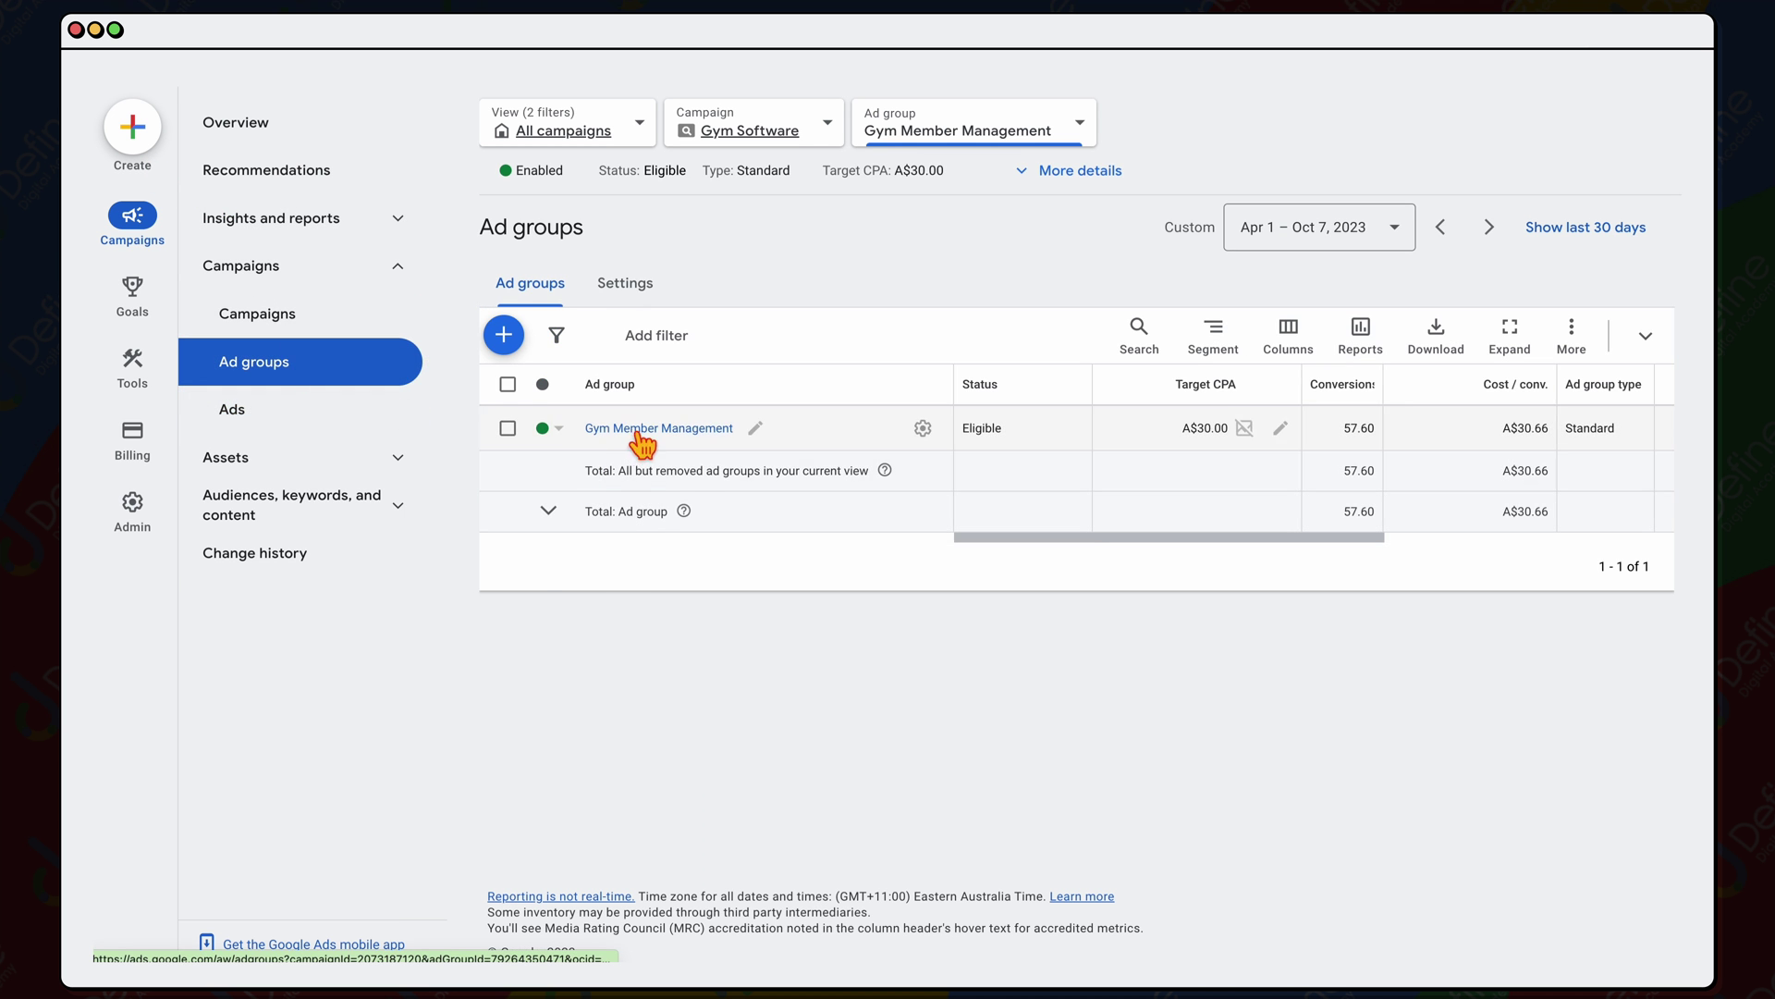
click(640, 430)
scroll(657, 503, down, 5)
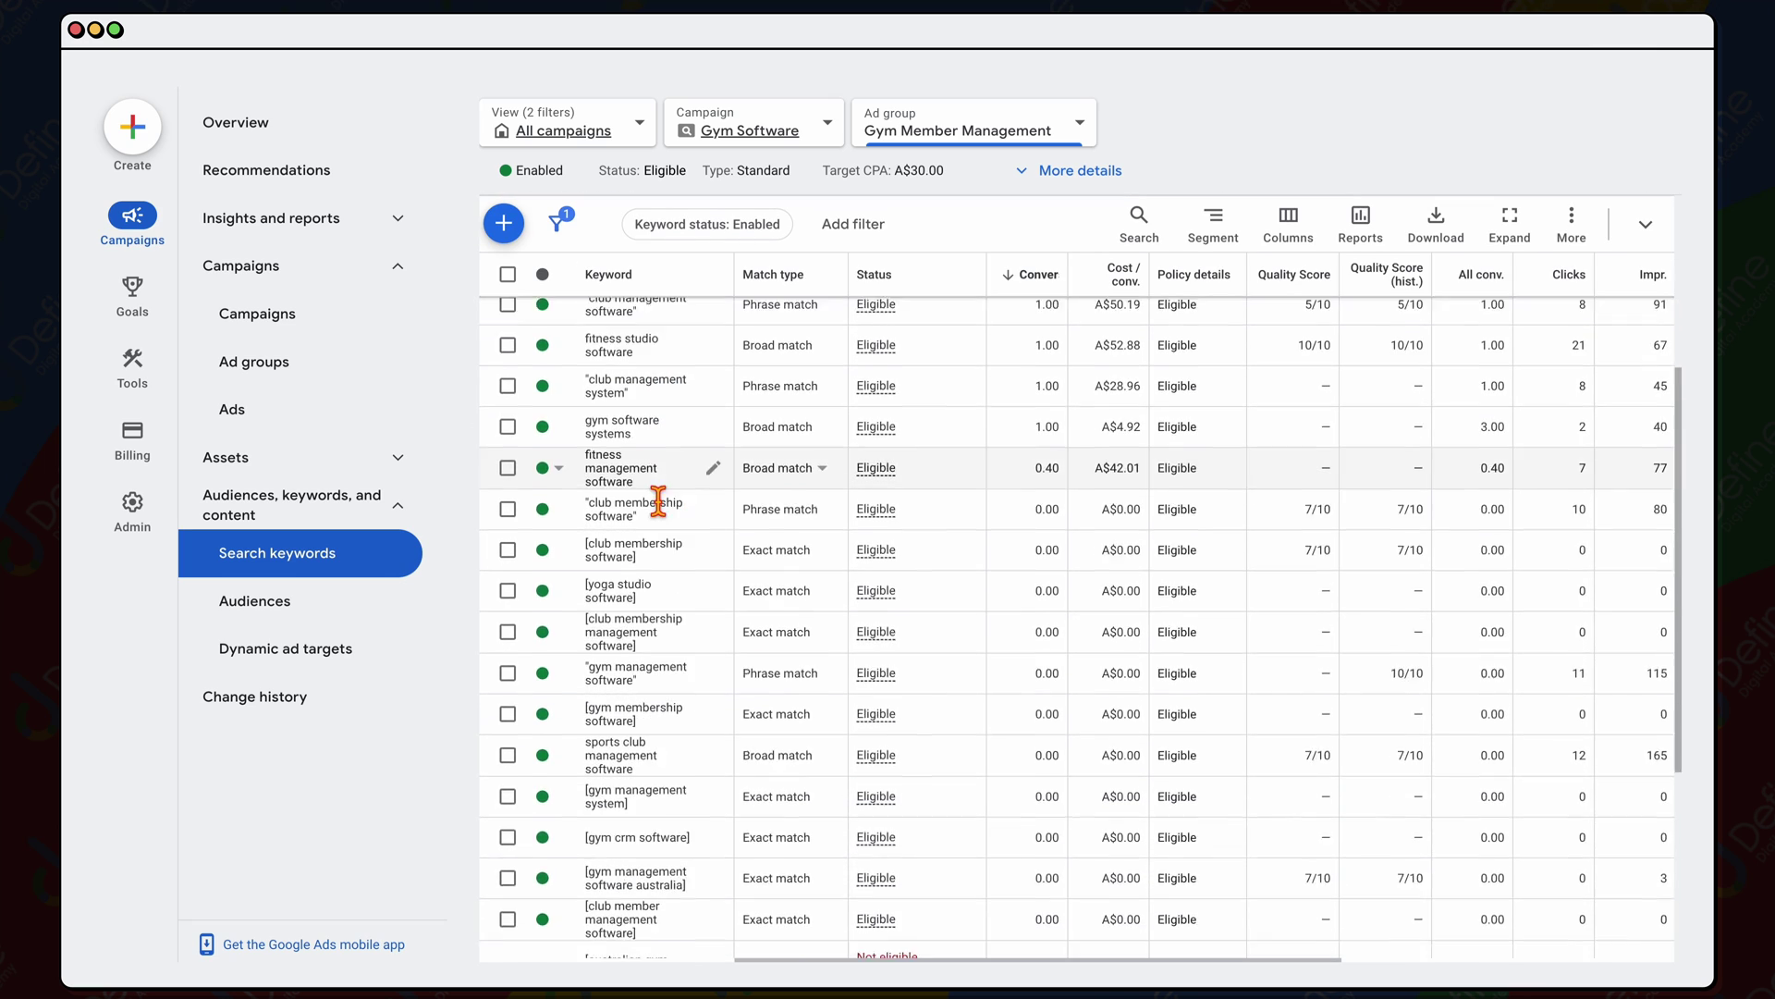
scroll(657, 503, down, 5)
scroll(658, 505, up, 10)
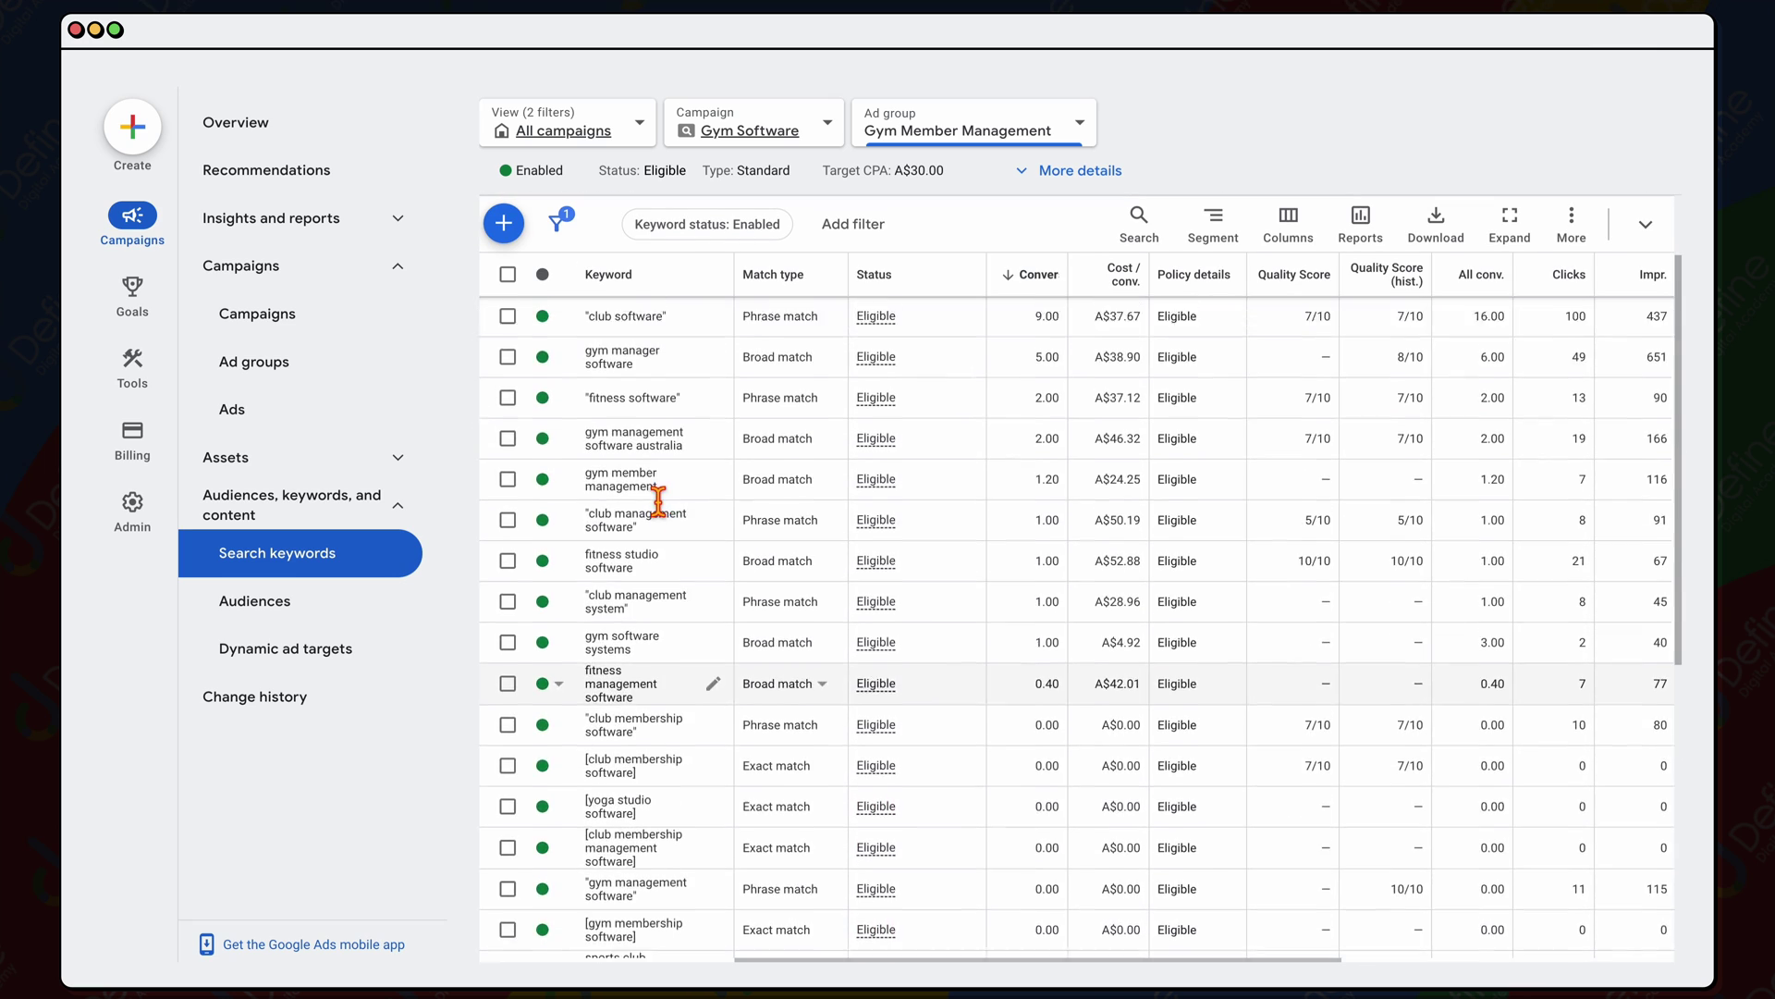
scroll(657, 507, up, 3)
scroll(658, 507, down, 6)
scroll(657, 507, down, 2)
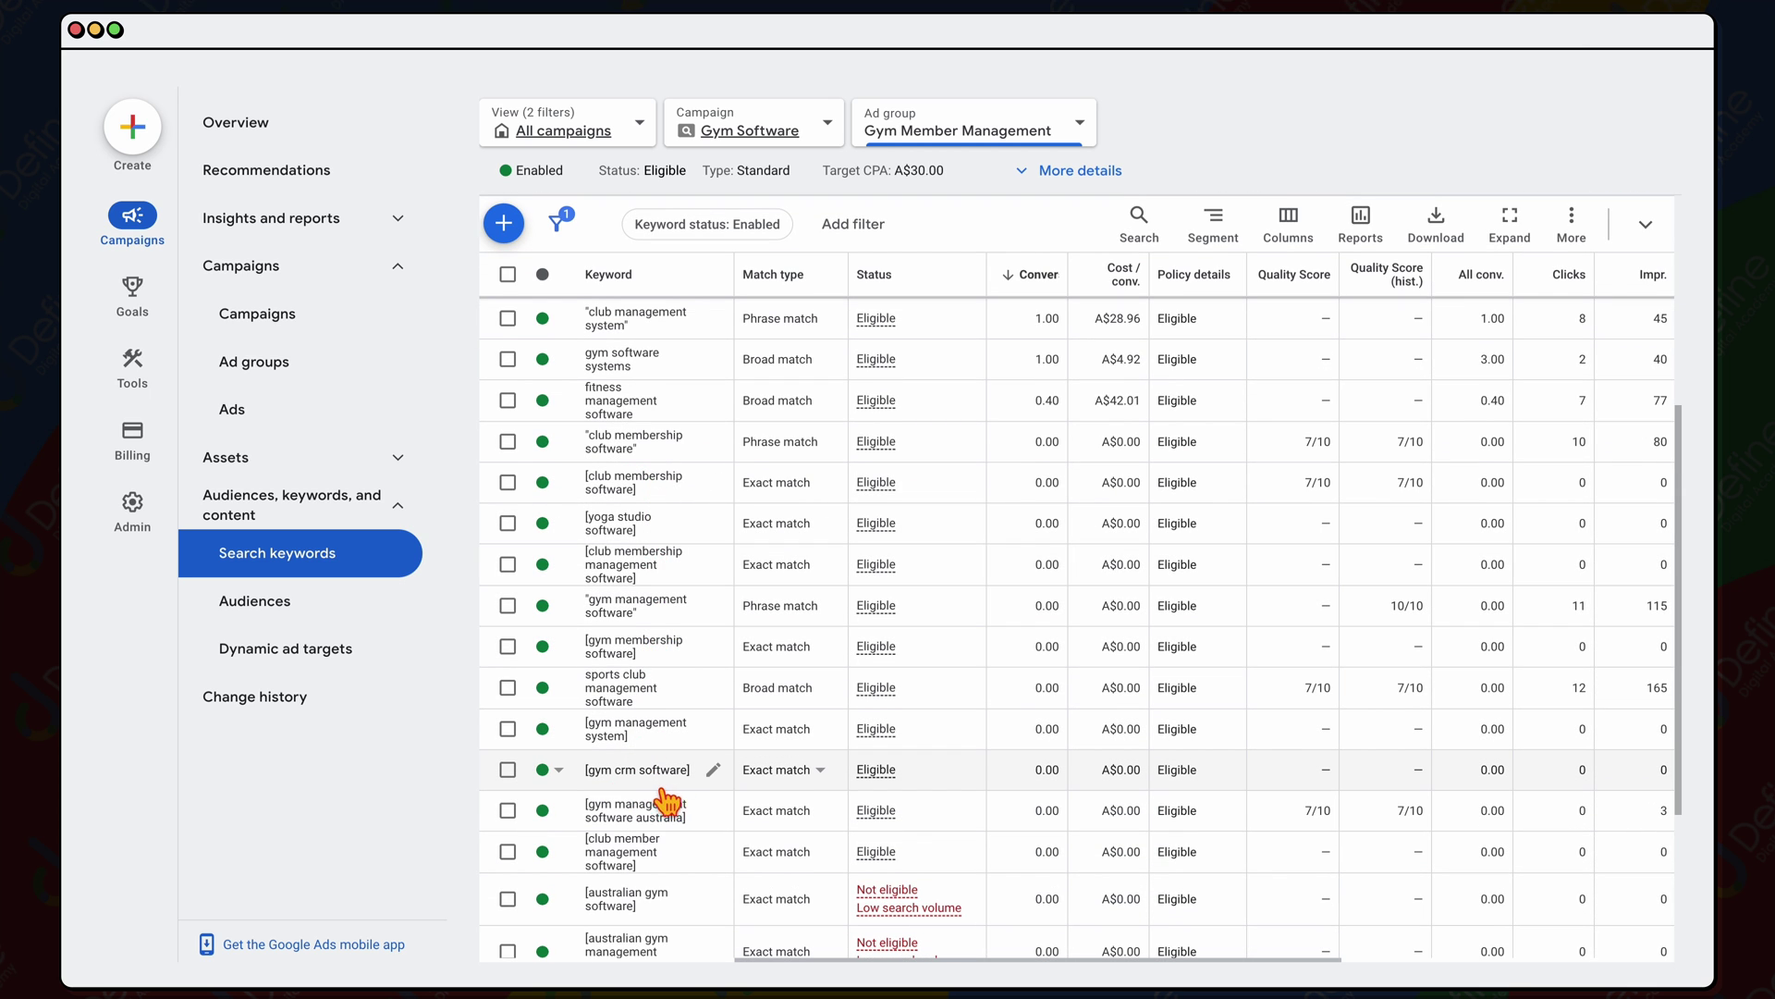
scroll(648, 777, up, 6)
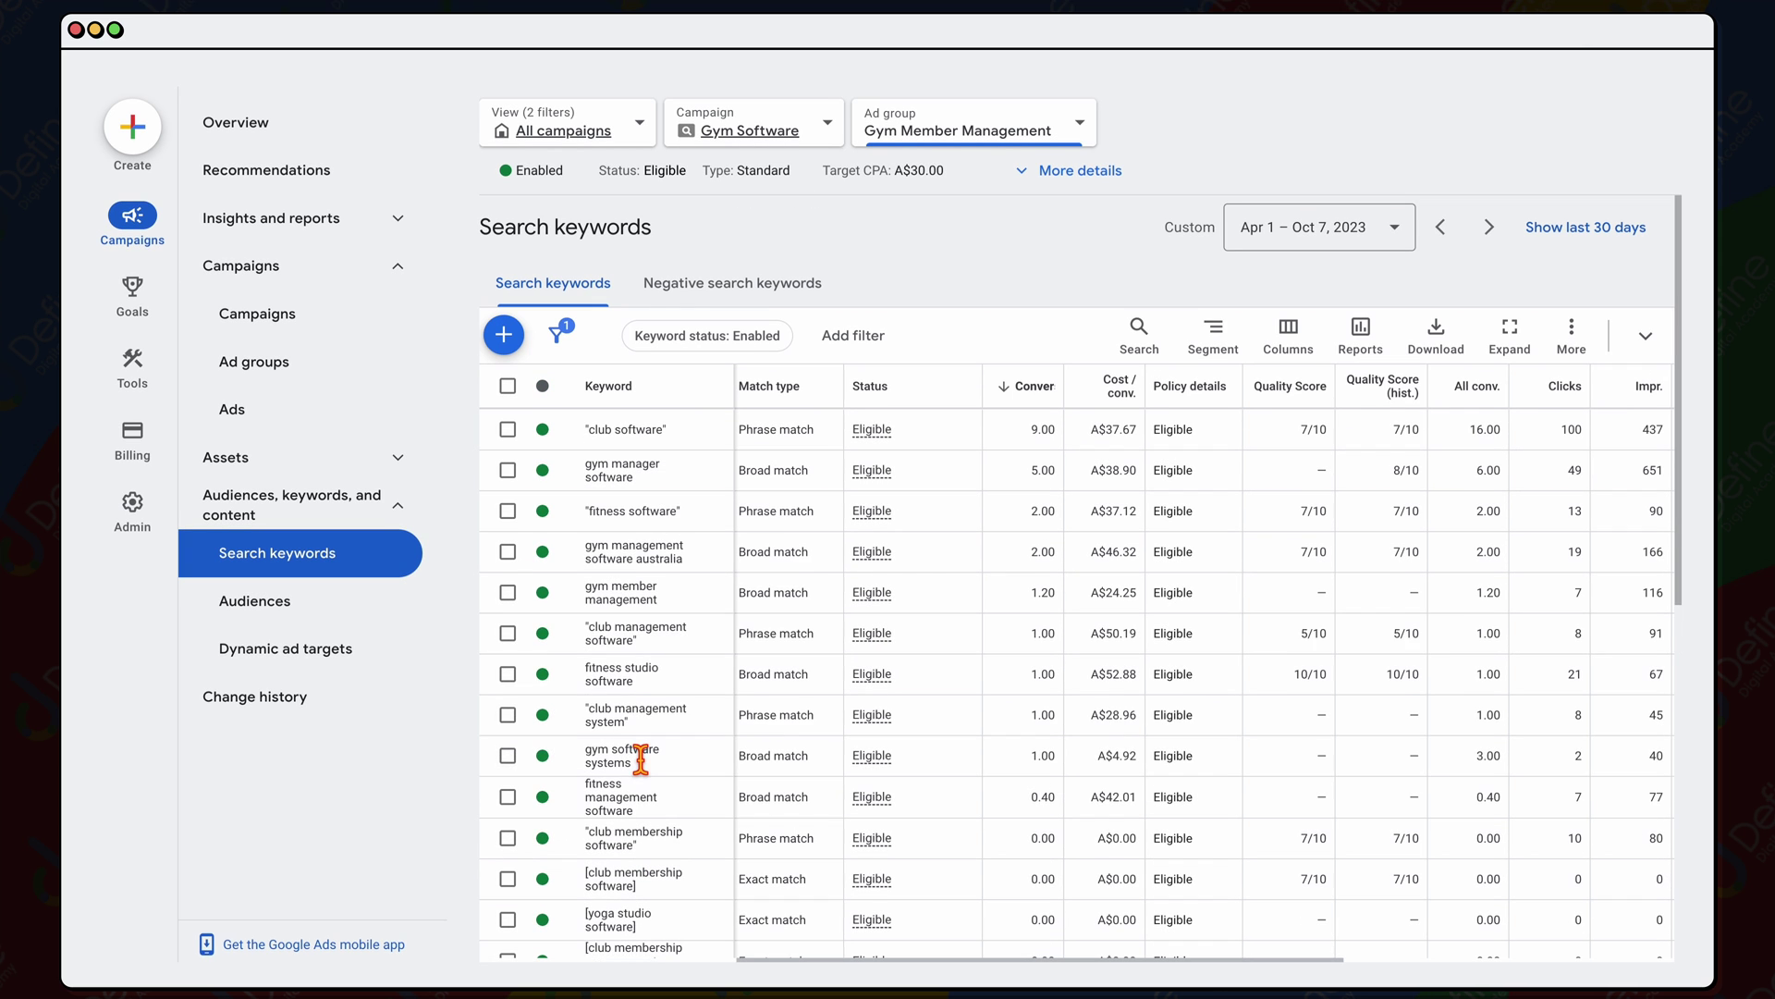
click(265, 381)
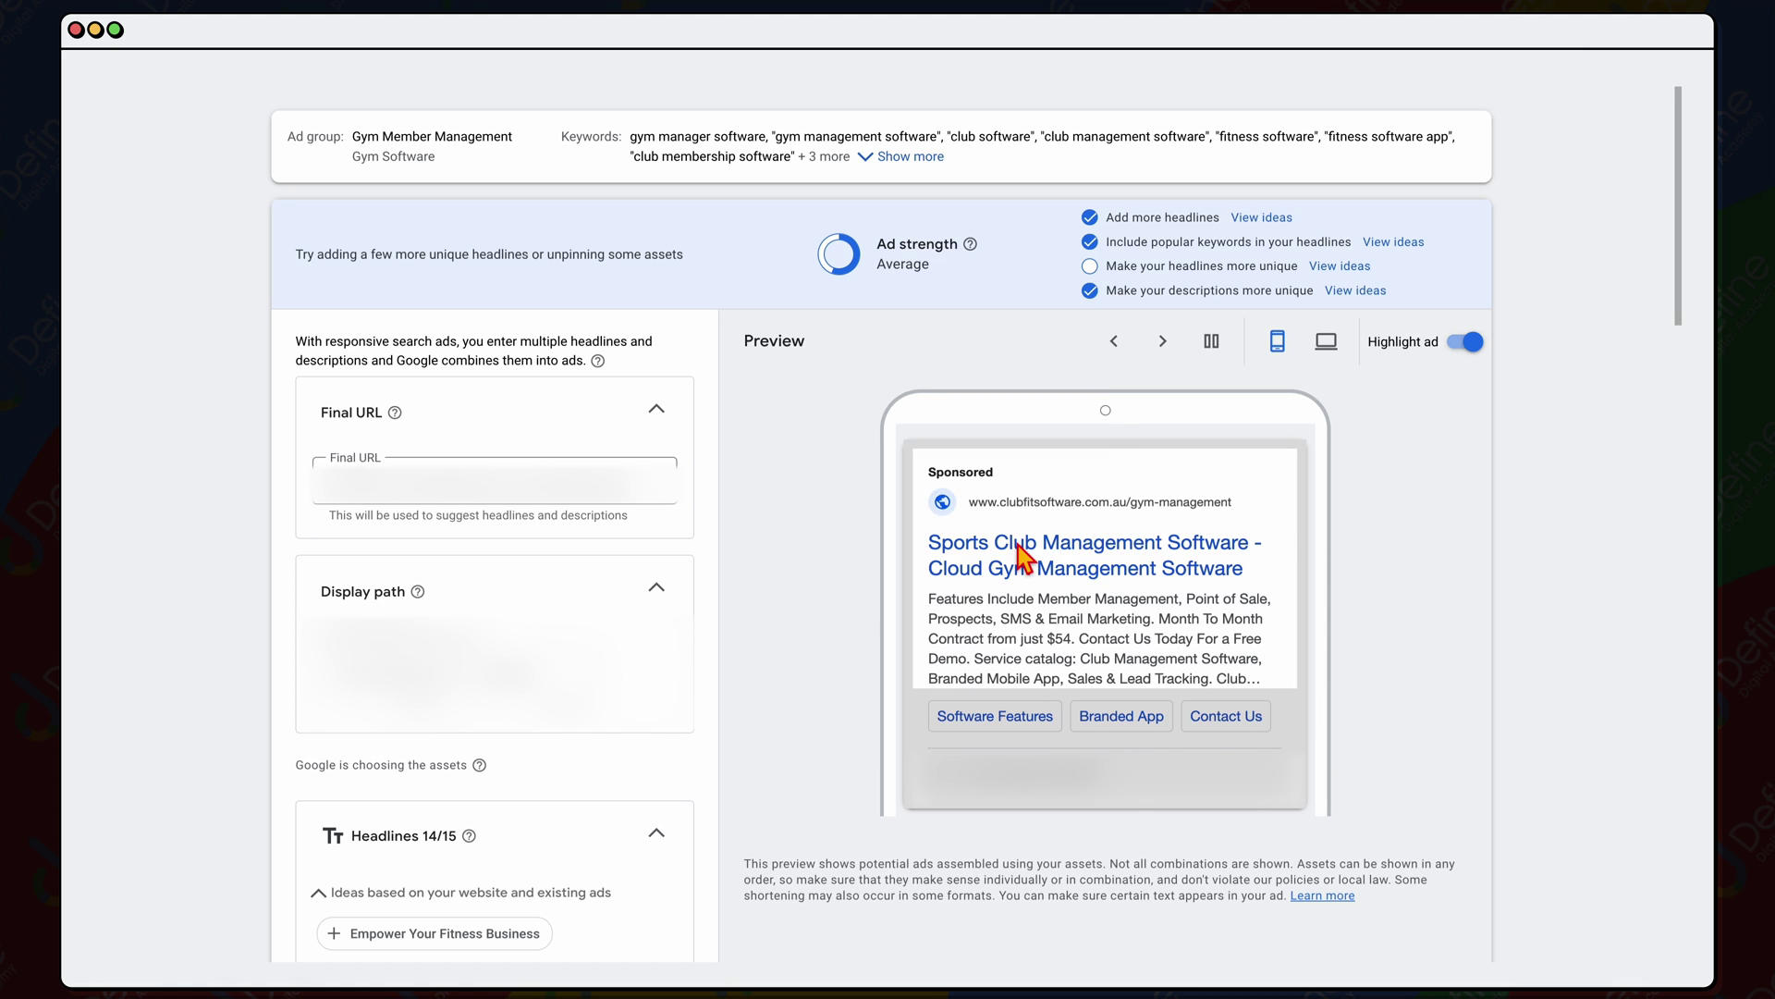
Scroll past the 14 existing headlines and place the cursor in the empty 15th headline slot
scroll(404, 740, down, 4)
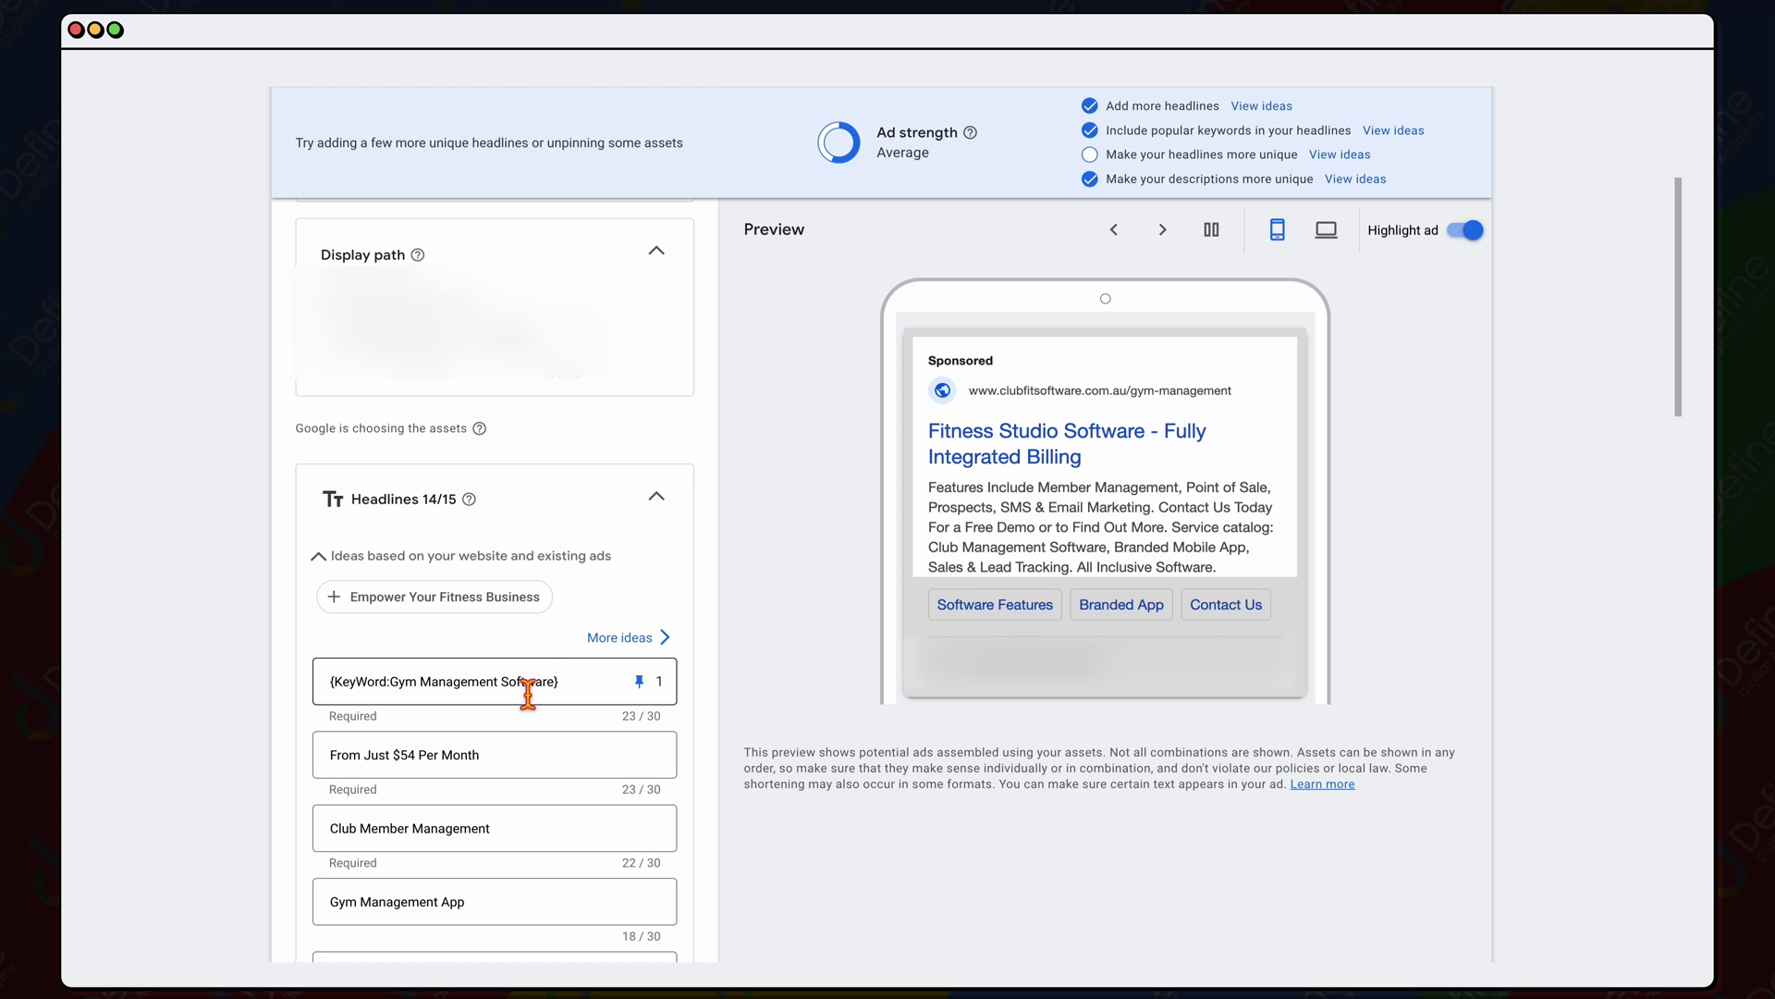
scroll(431, 696, down, 14)
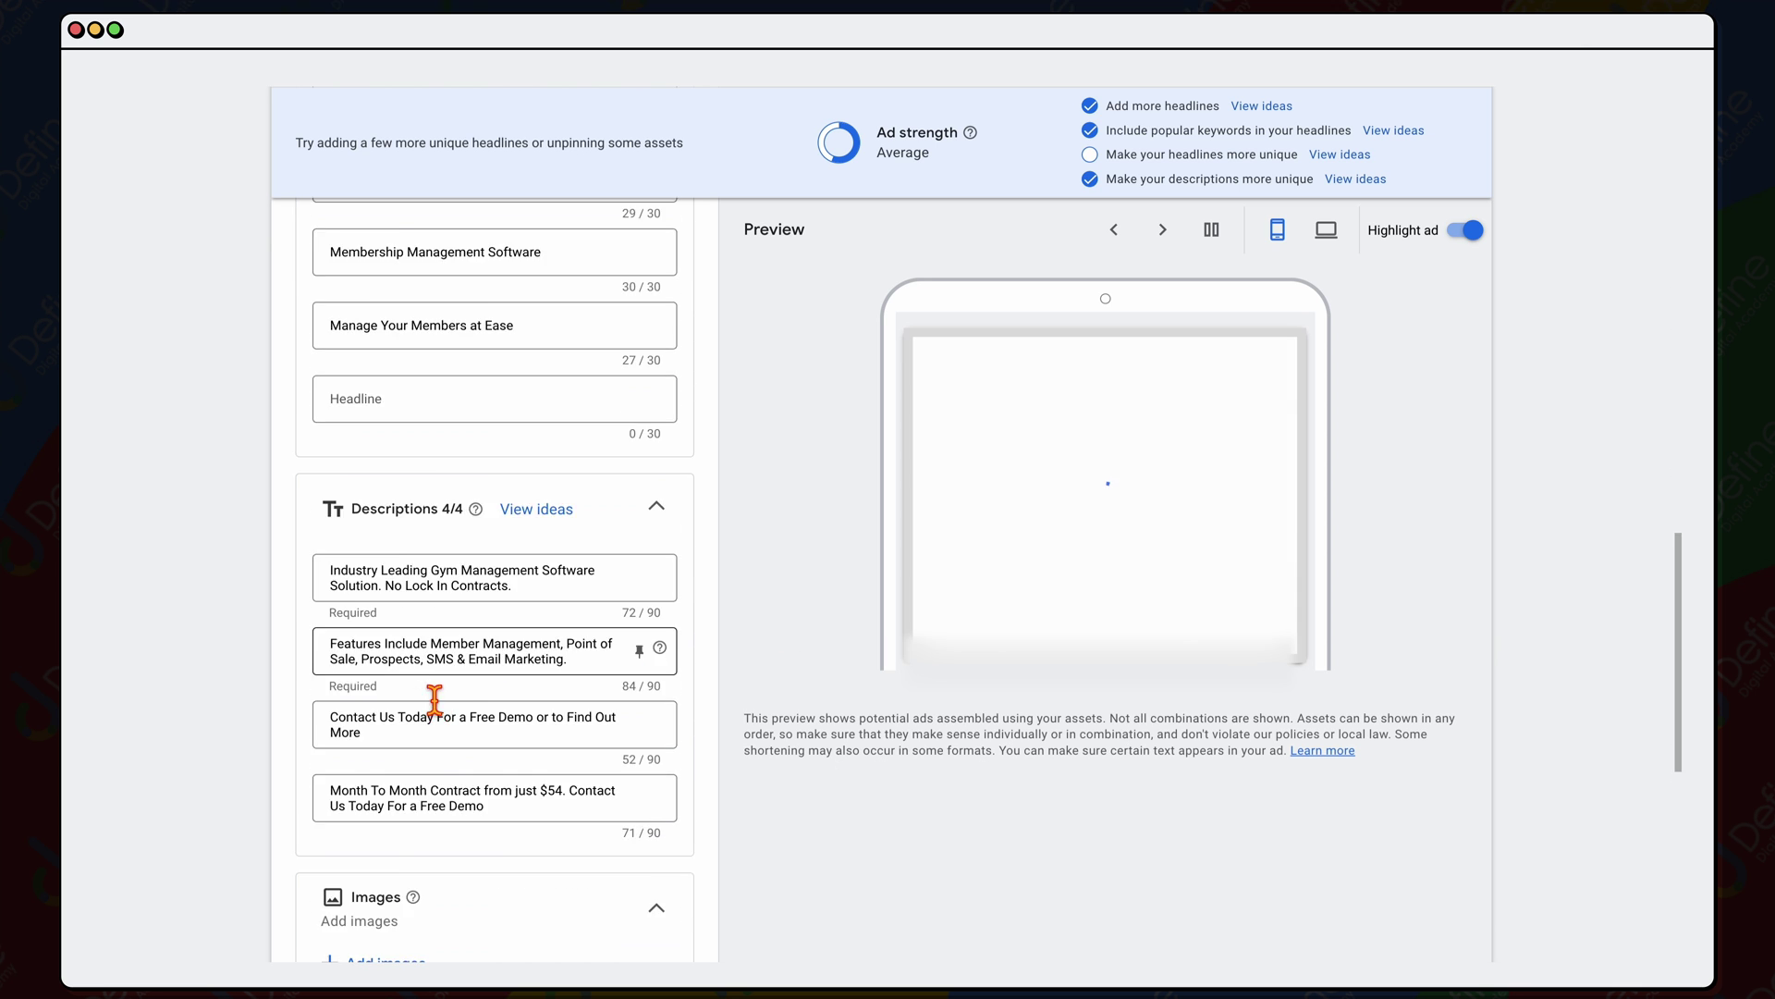
click(368, 402)
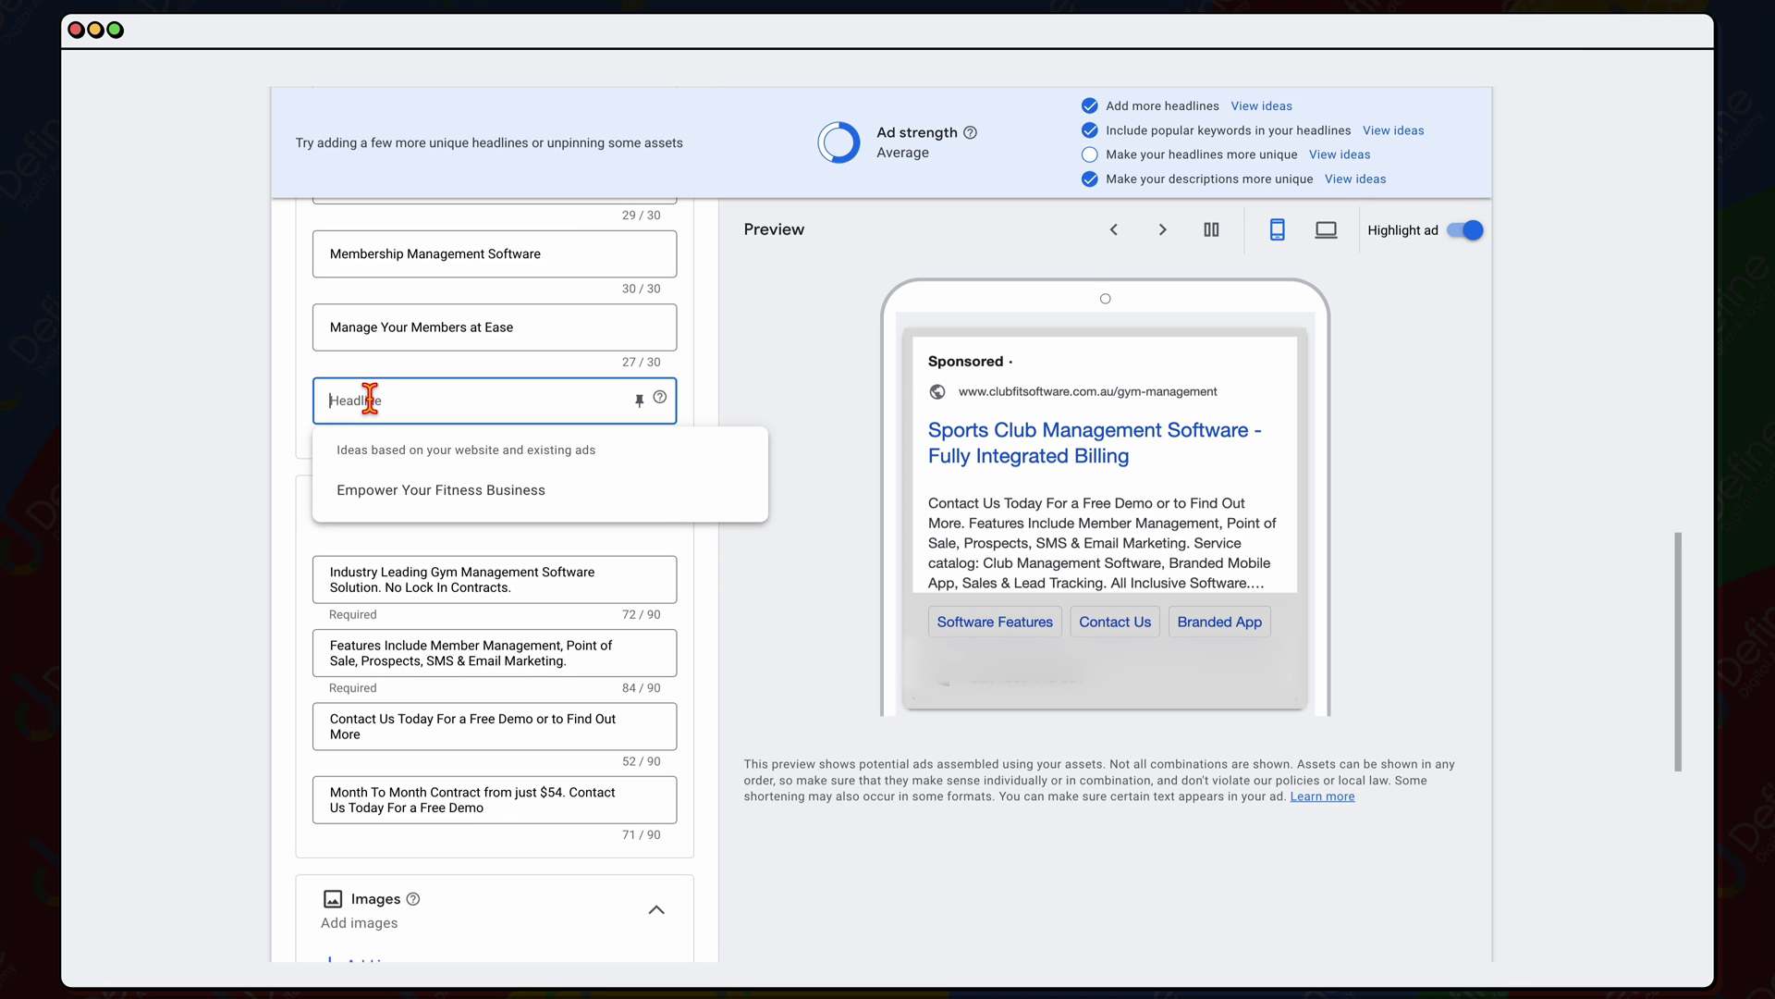
Add the headline {KeyWord:Gym Management Software} using keyword insertion in title case
text({)
click(307, 483)
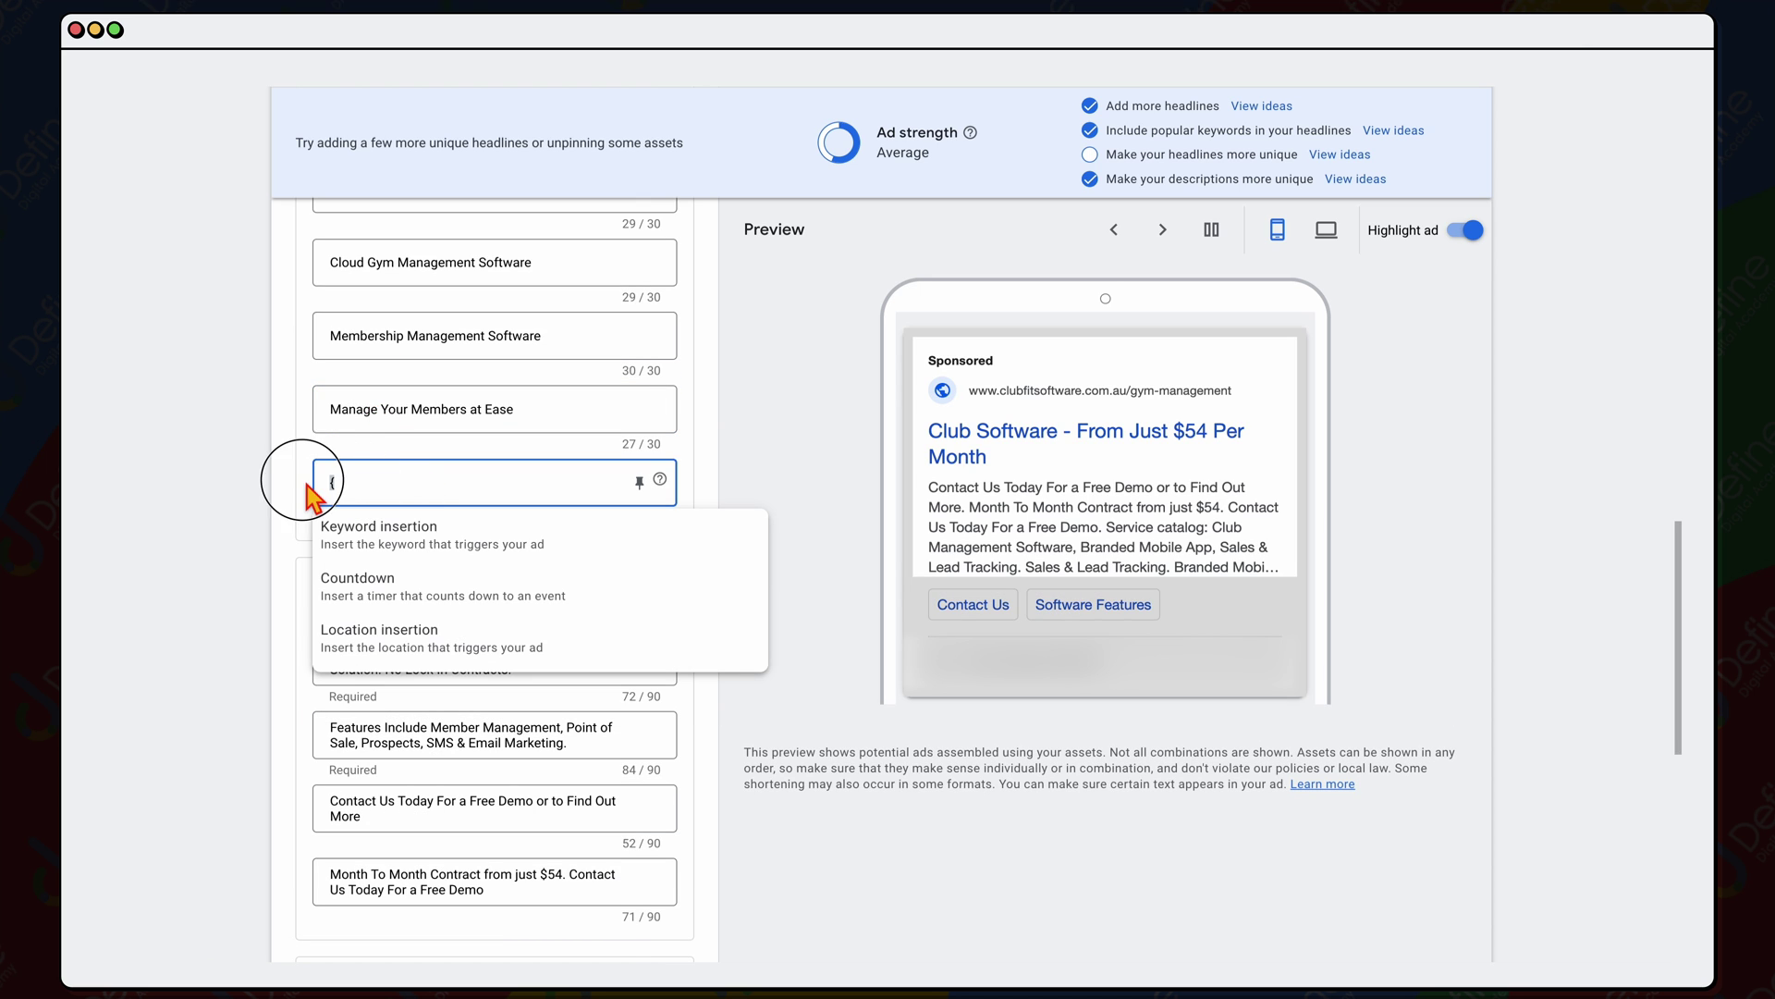
click(421, 552)
text(Gym Management Software)
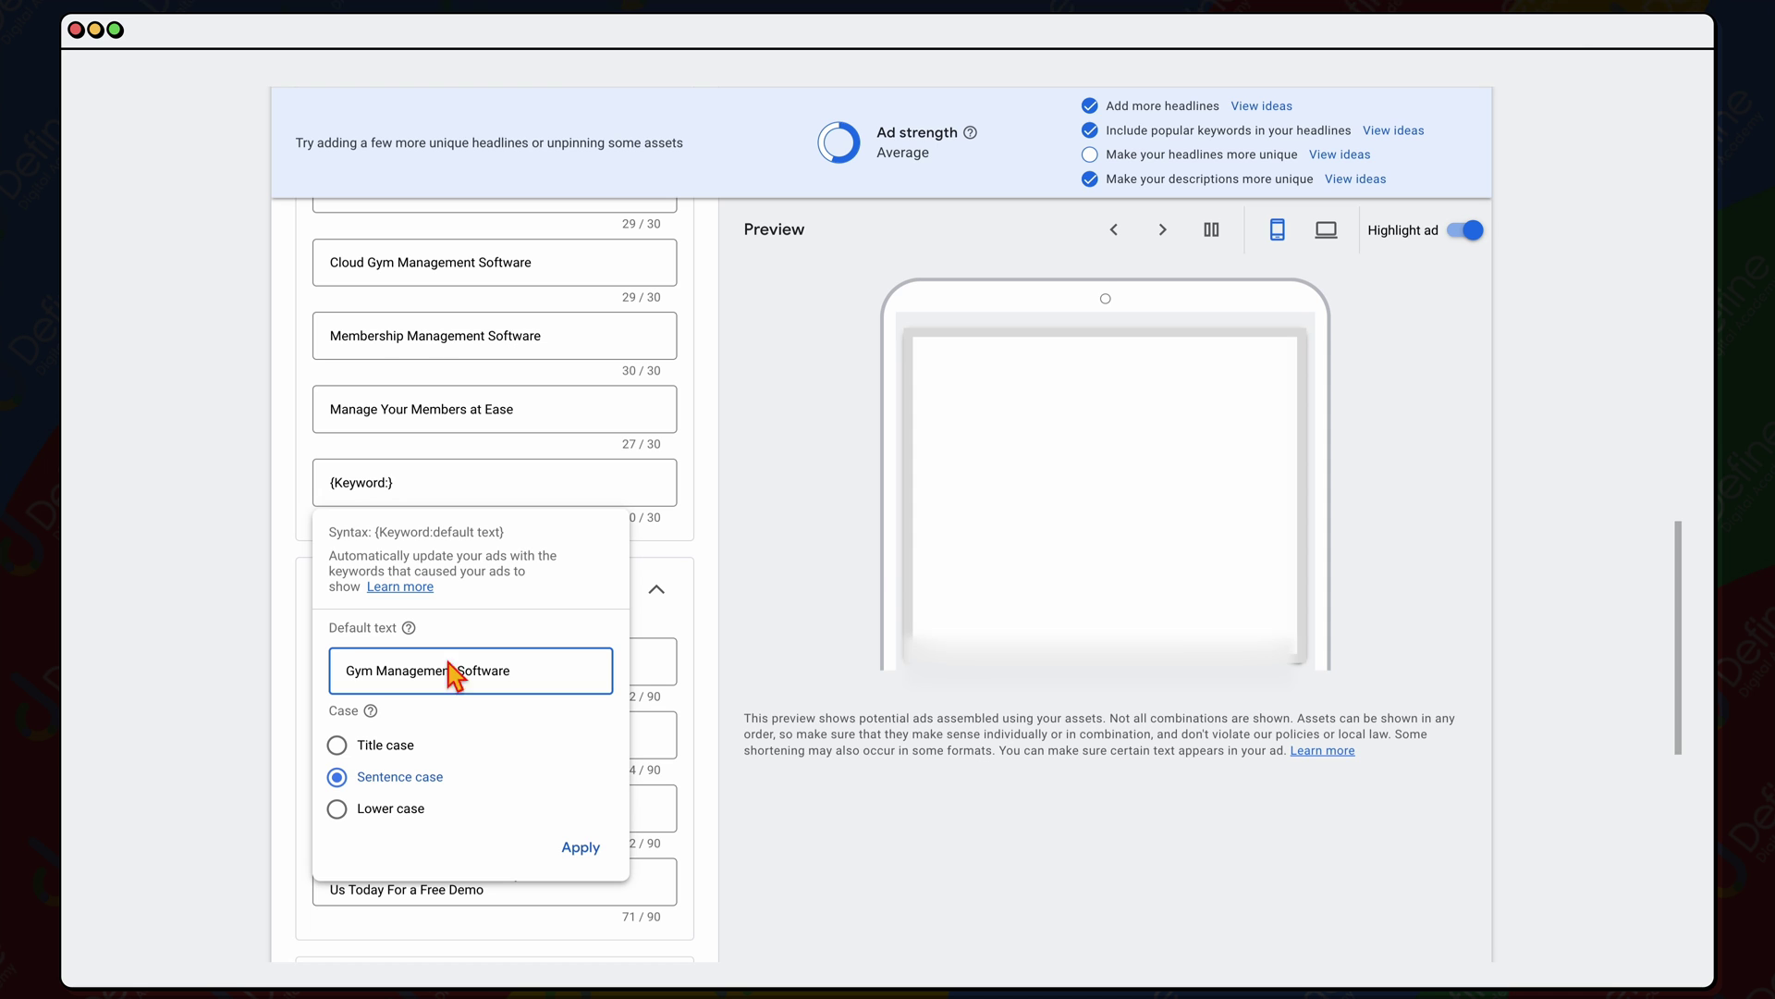
click(386, 746)
click(581, 848)
triple_click(331, 546)
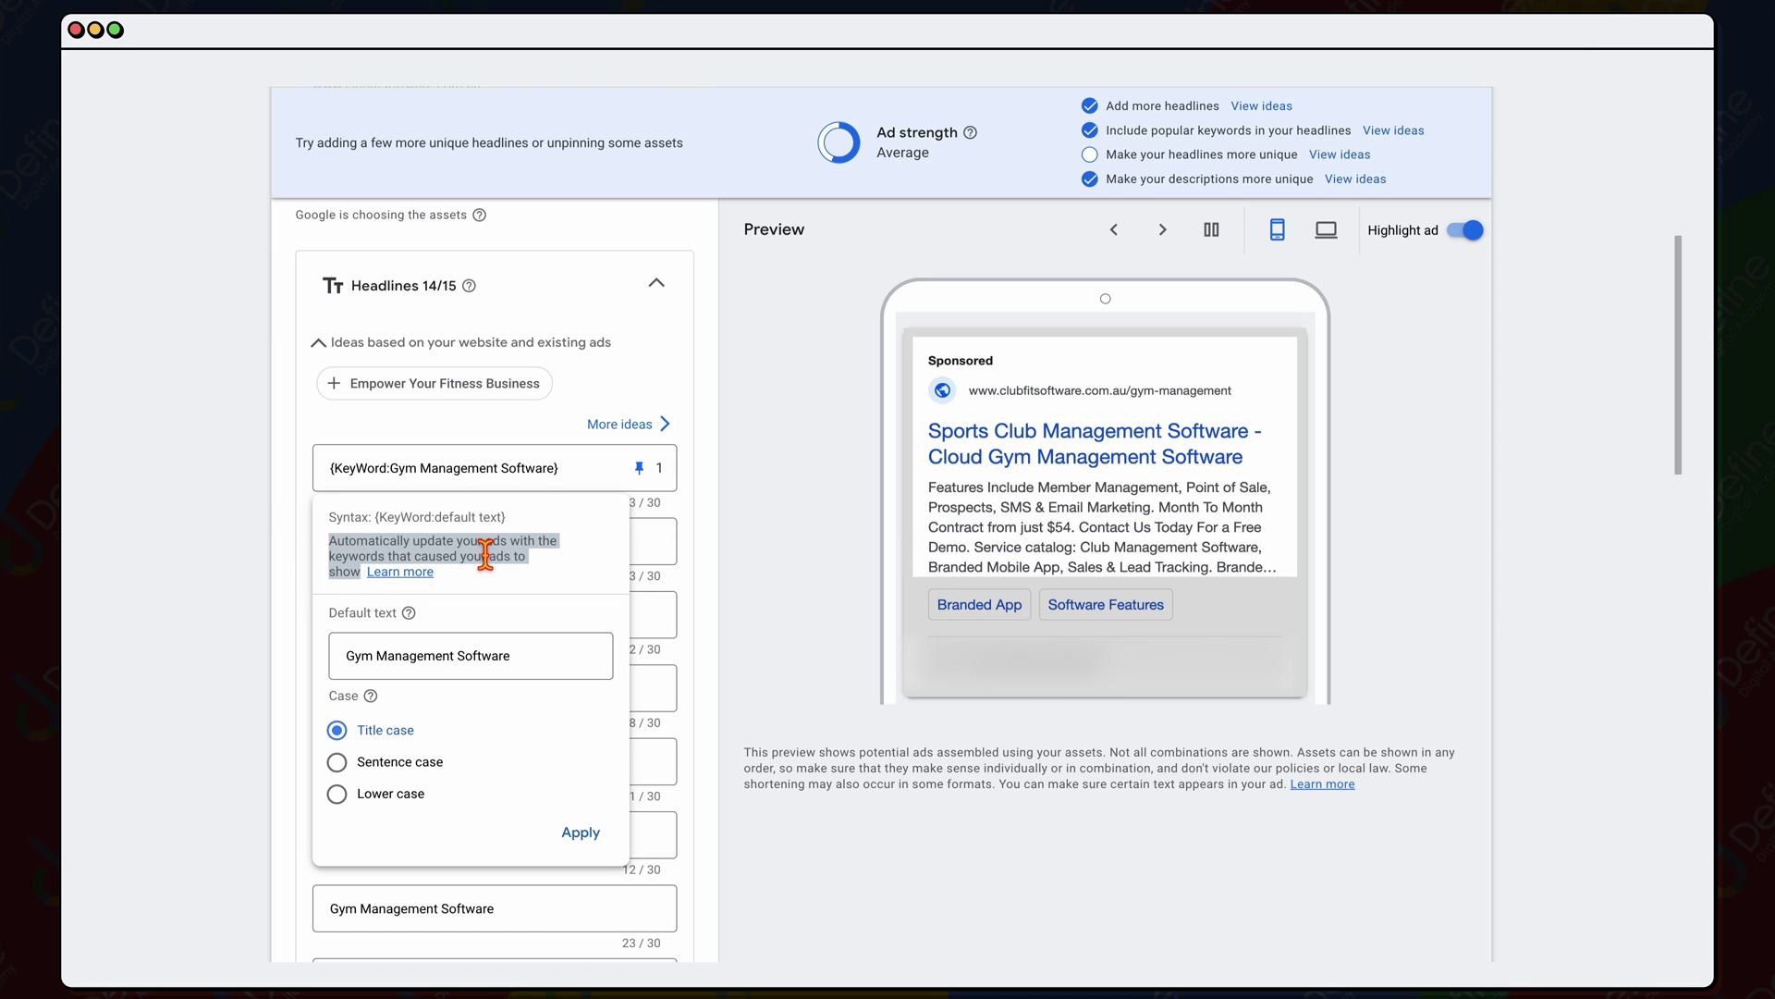